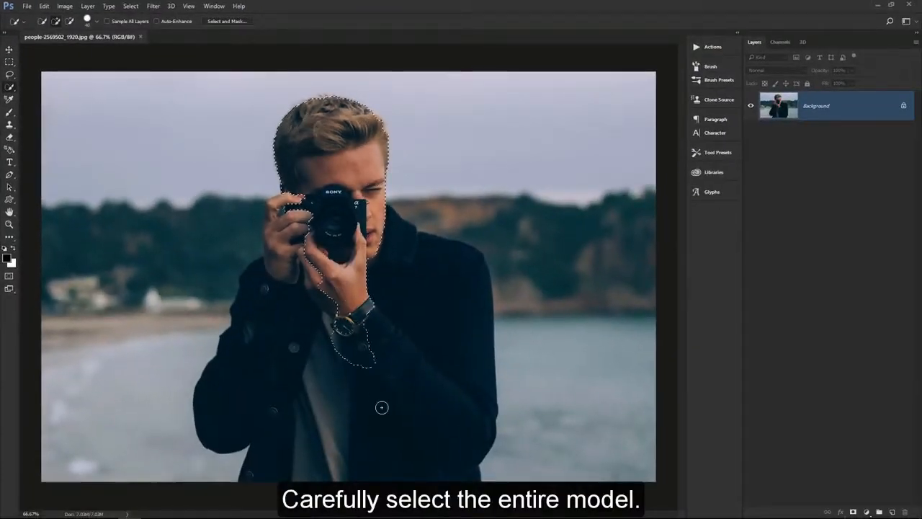
Select the entire man with the Quick Selection tool and subtract the small background gap between his fingers and the camera
{"action": "left_click", "coordinate": [390, 448]}
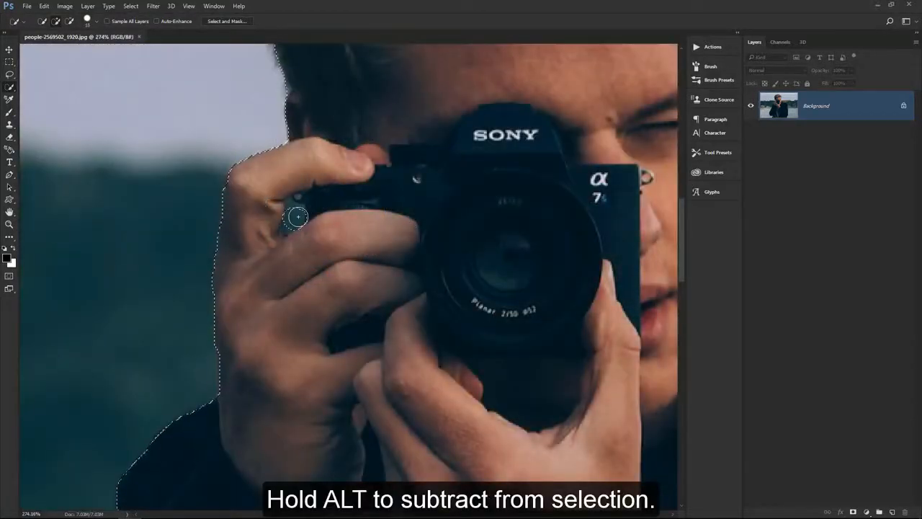
{"action": "left_click", "coordinate": [287, 225], "text": "alt"}
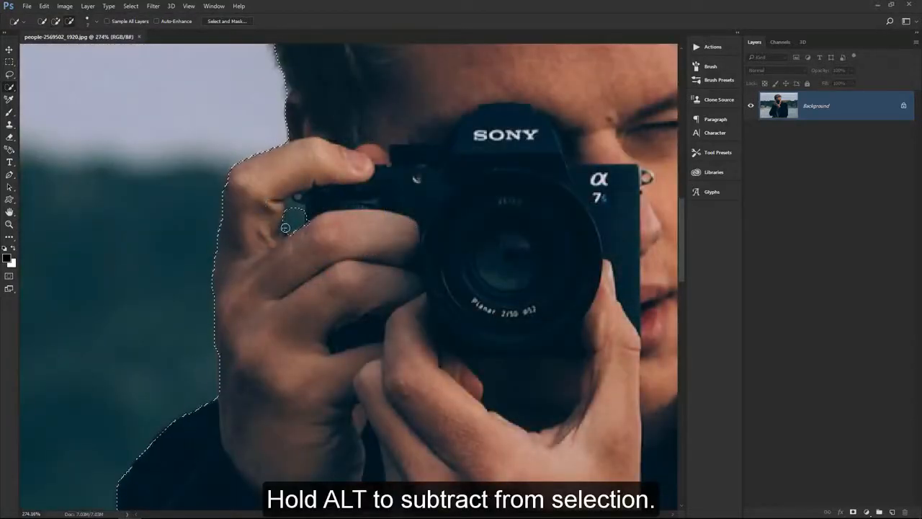
{"action": "left_click", "coordinate": [292, 206], "text": "alt"}
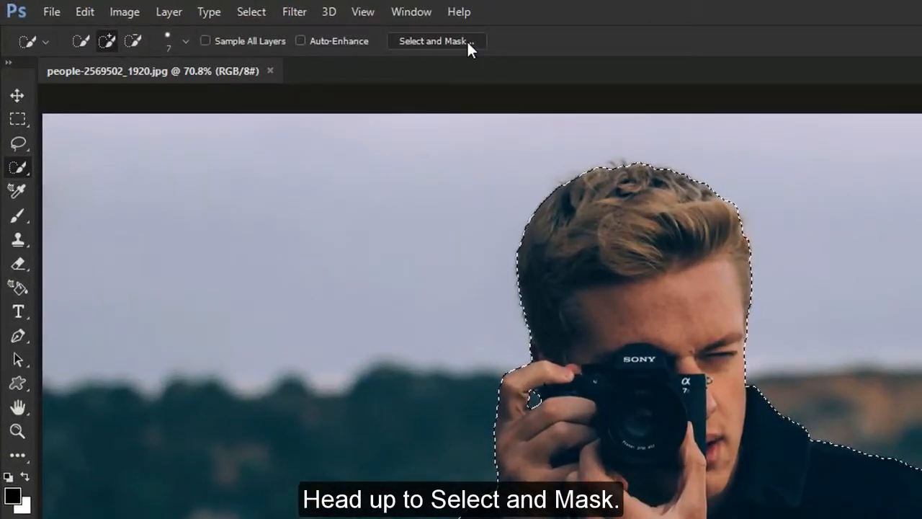
Output the man's selection to a New Layer through Select and Mask
{"action": "left_click", "coordinate": [467, 41]}
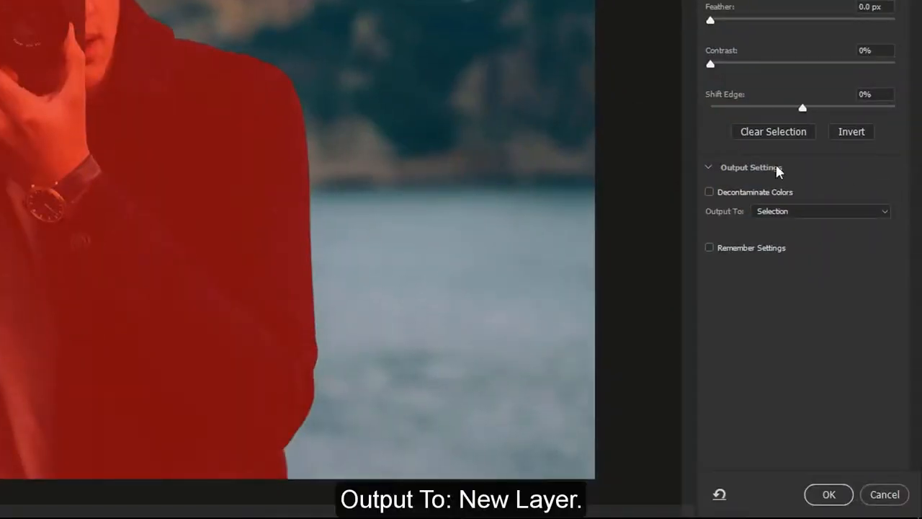
{"action": "left_click", "coordinate": [830, 210]}
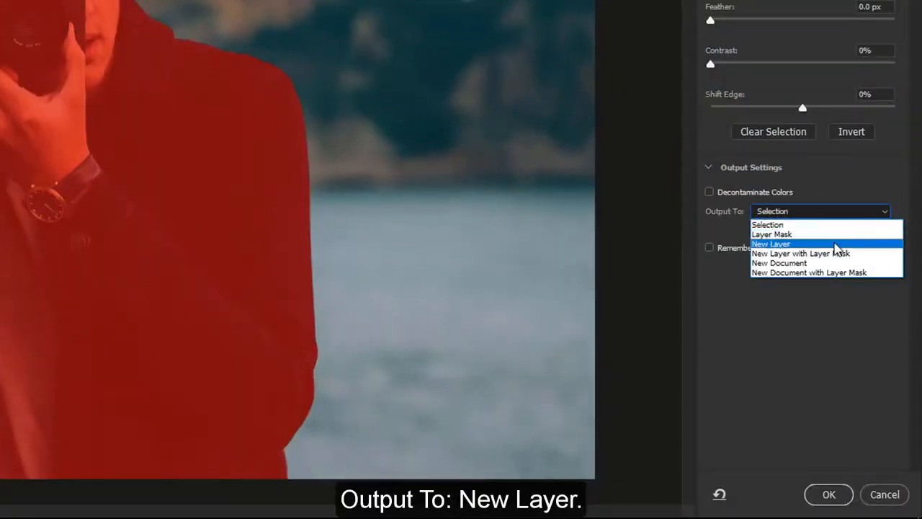
{"action": "left_click", "coordinate": [836, 245]}
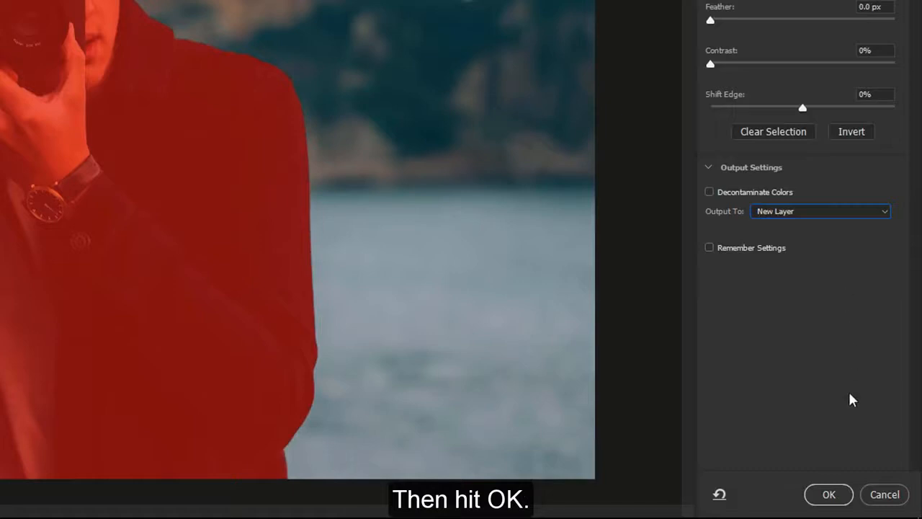
{"action": "left_click", "coordinate": [829, 495]}
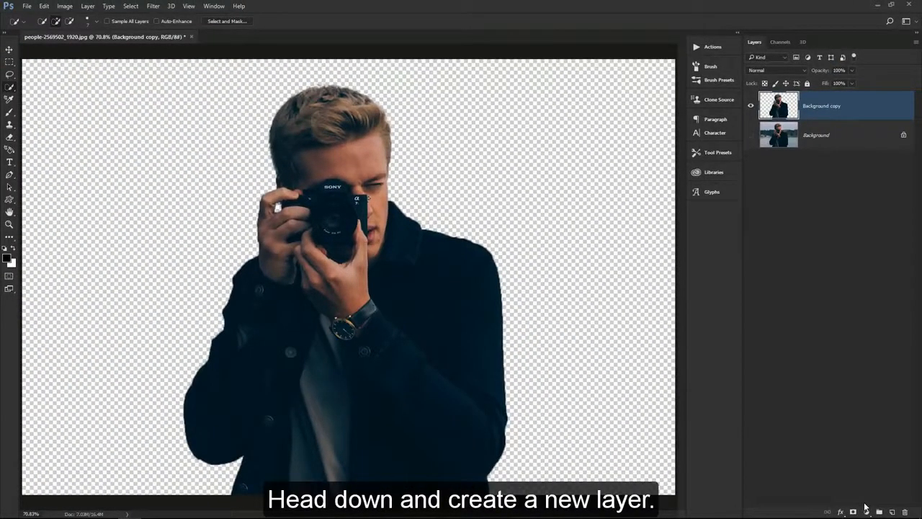
Create a new layer directly below the Background copy layer and rename it BACKGROUND
{"action": "left_click", "coordinate": [893, 511]}
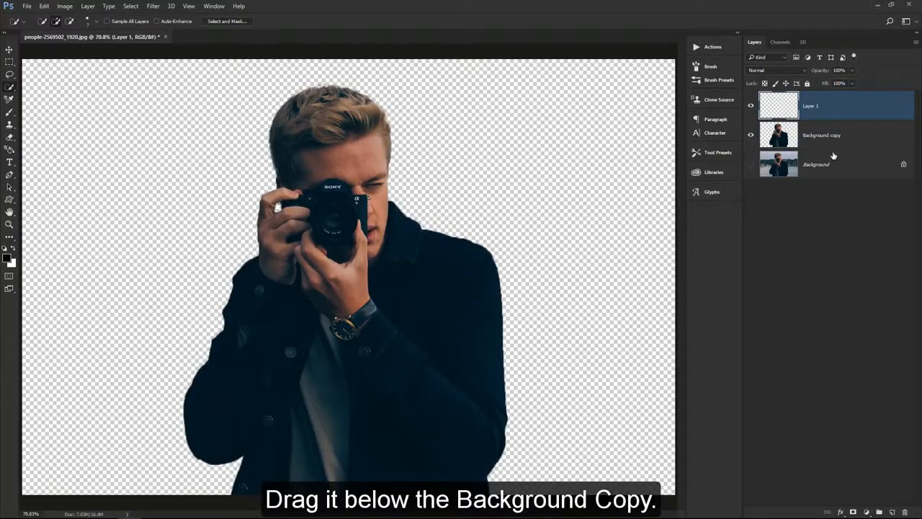
{"action": "left_click_drag", "start_coordinate": [828, 110], "coordinate": [812, 140]}
{"action": "double_click", "coordinate": [811, 135]}
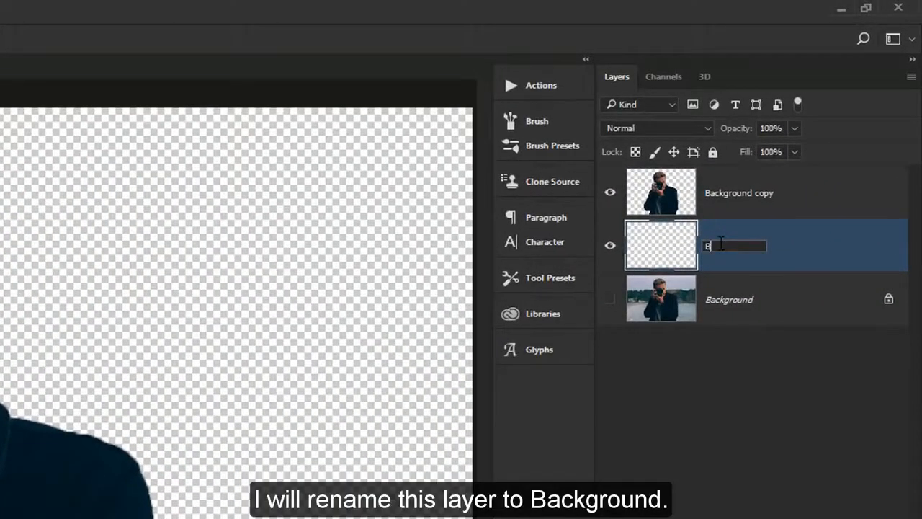
{"action": "type", "text": "BACKGROUND"}
{"action": "key", "text": "Return"}
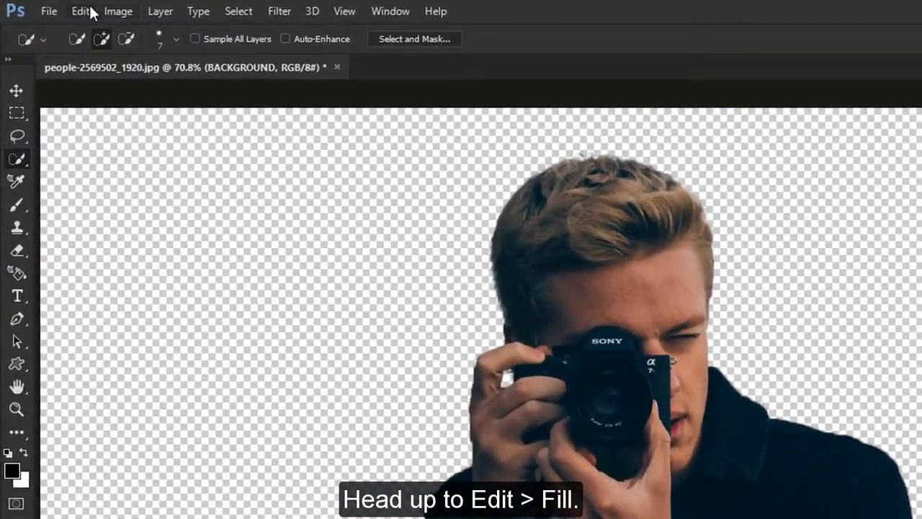
Fill the BACKGROUND layer with White in Normal mode at 100% opacity
{"action": "left_click", "coordinate": [80, 11]}
{"action": "left_click", "coordinate": [121, 279]}
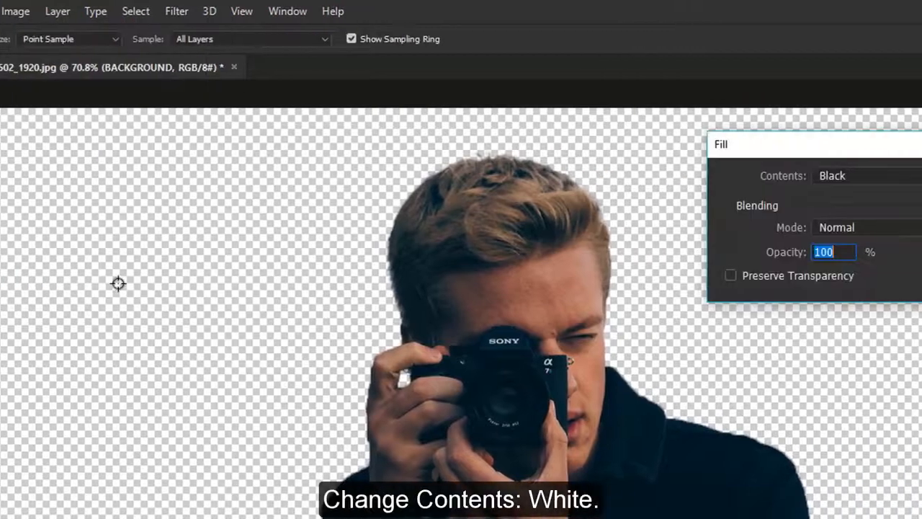
{"action": "left_click", "coordinate": [681, 176]}
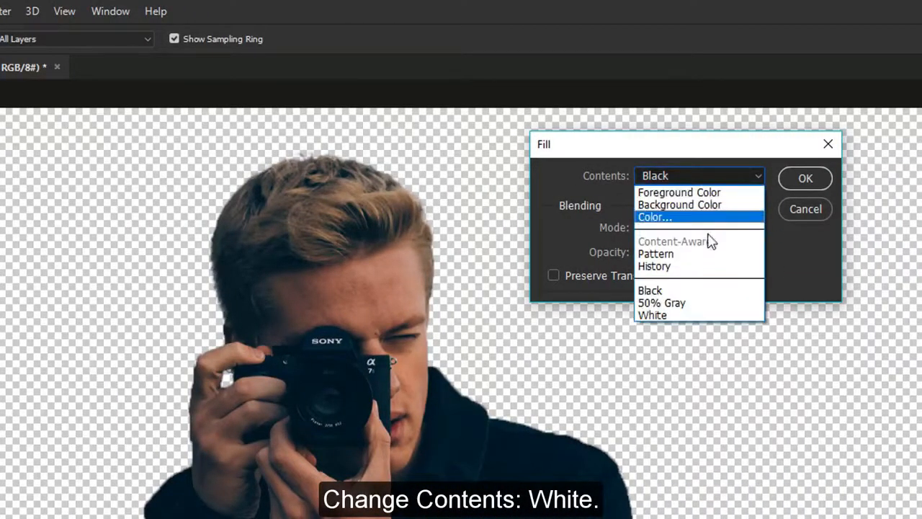
{"action": "left_click", "coordinate": [726, 311]}
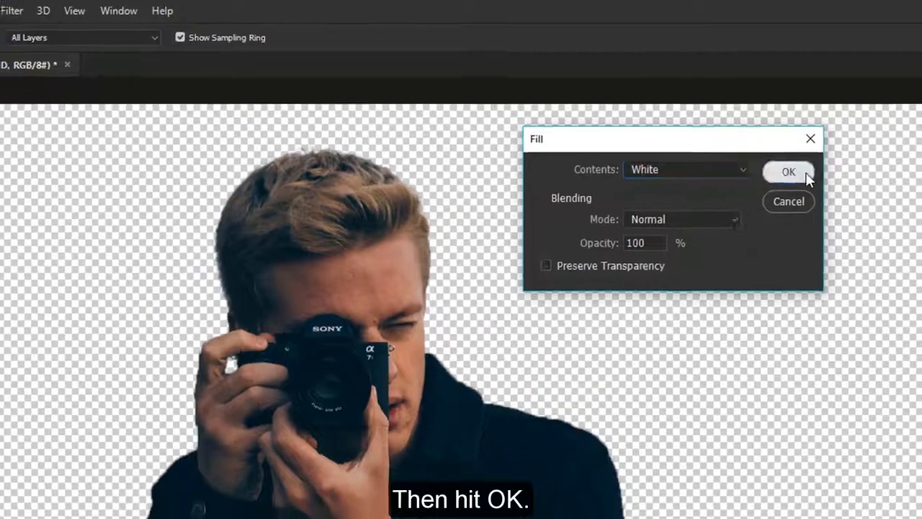
{"action": "left_click", "coordinate": [805, 178]}
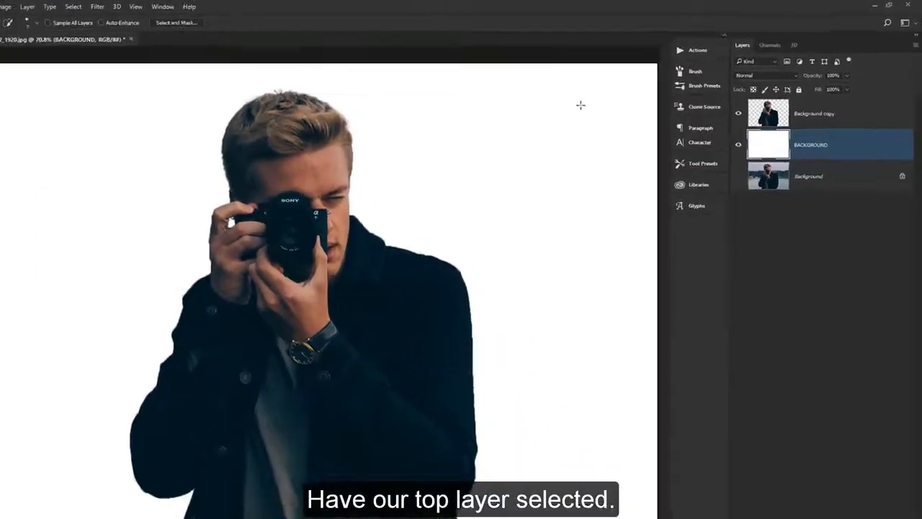
Rename the Background copy cutout layer to EFFECT
{"action": "key", "text": "alt+bracketright"}
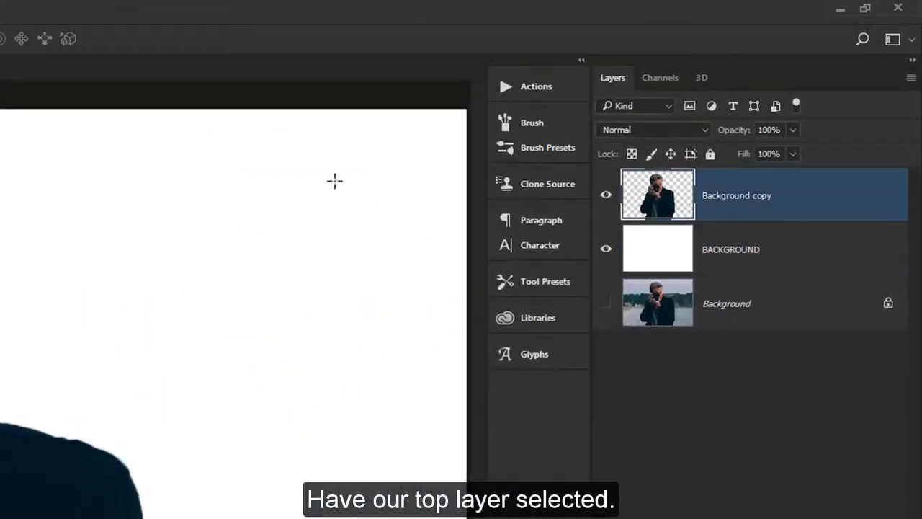
{"action": "double_click", "coordinate": [737, 196]}
{"action": "type", "text": "EFFECT"}
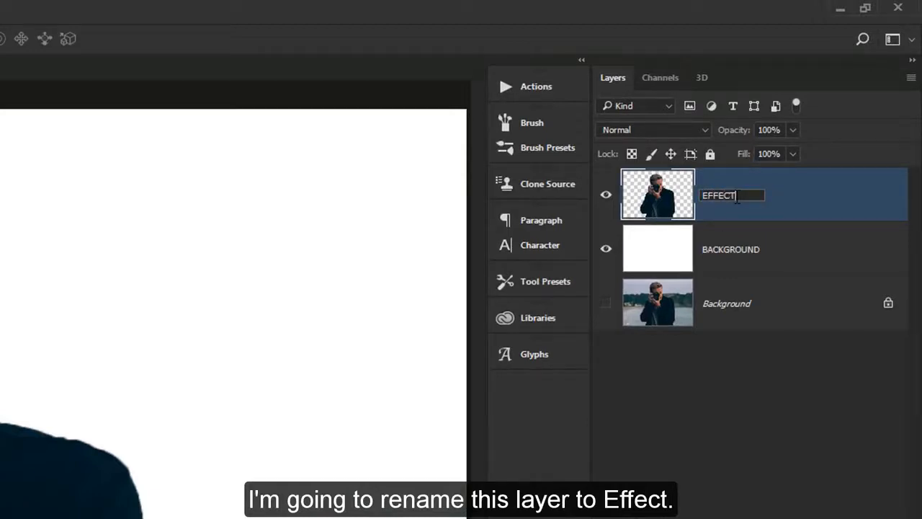
{"action": "key", "text": "Return"}
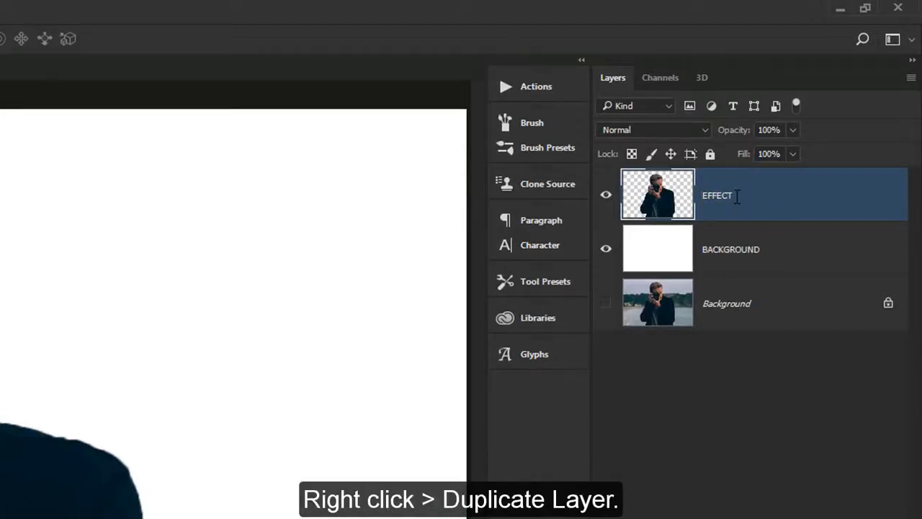
Duplicate the EFFECT layer as MAN and hide the duplicate
{"action": "right_click", "coordinate": [736, 201]}
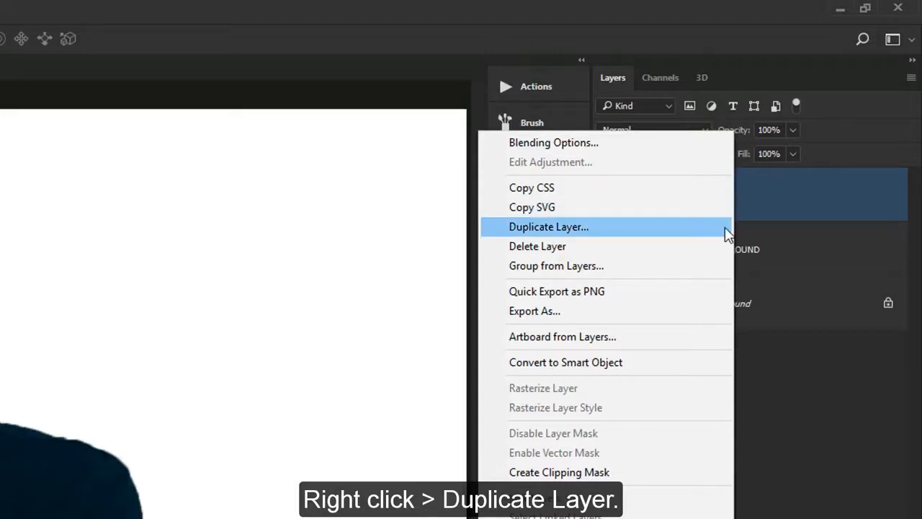
{"action": "left_click", "coordinate": [727, 228]}
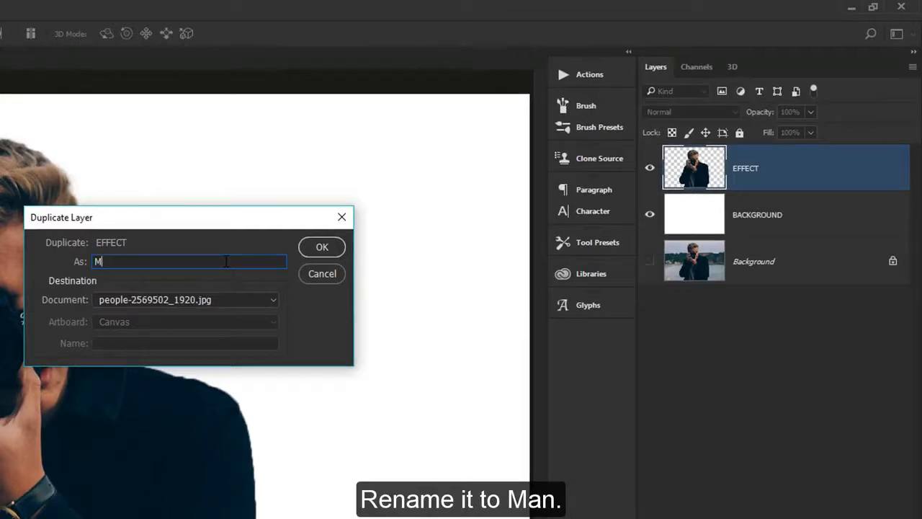
{"action": "left_click", "coordinate": [322, 248]}
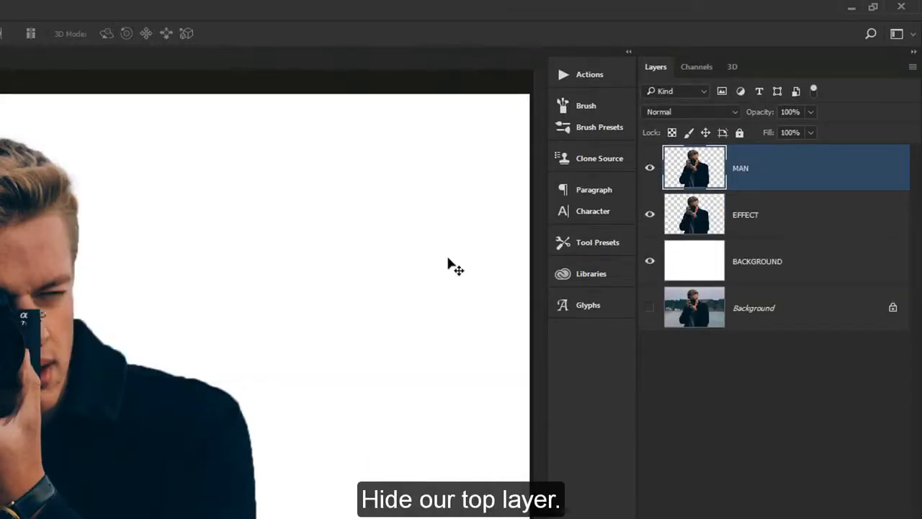
{"action": "left_click", "coordinate": [650, 169]}
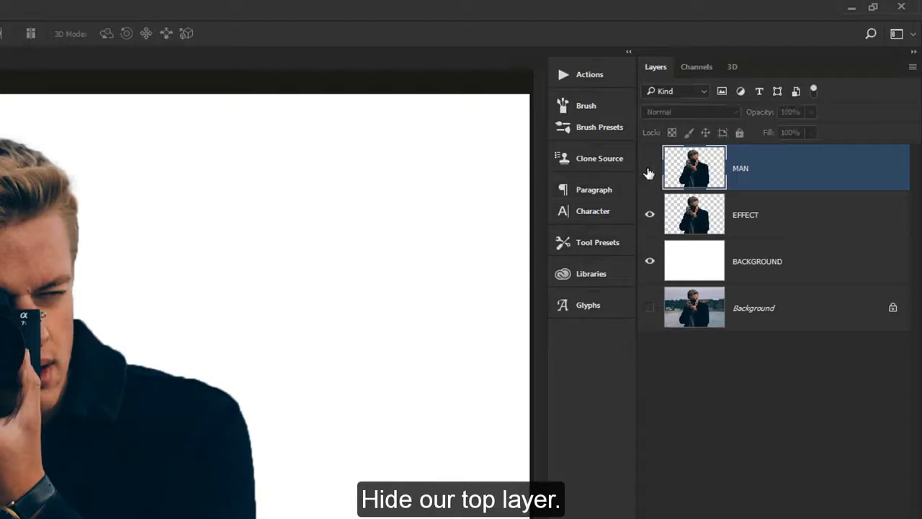
Open the EFFECT layer in Liquify and use Forward Warp at size 400 to stretch the face and coat outward to the right
{"action": "left_click", "coordinate": [754, 226]}
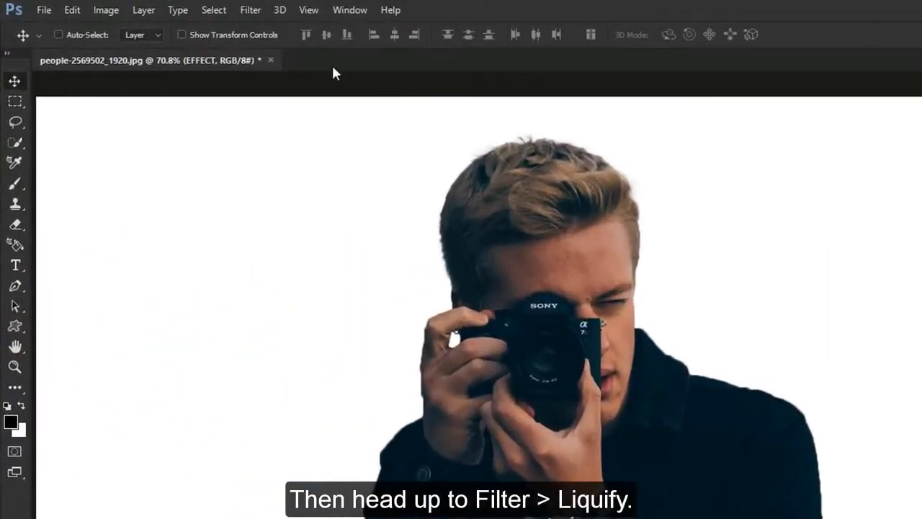
{"action": "left_click", "coordinate": [251, 10]}
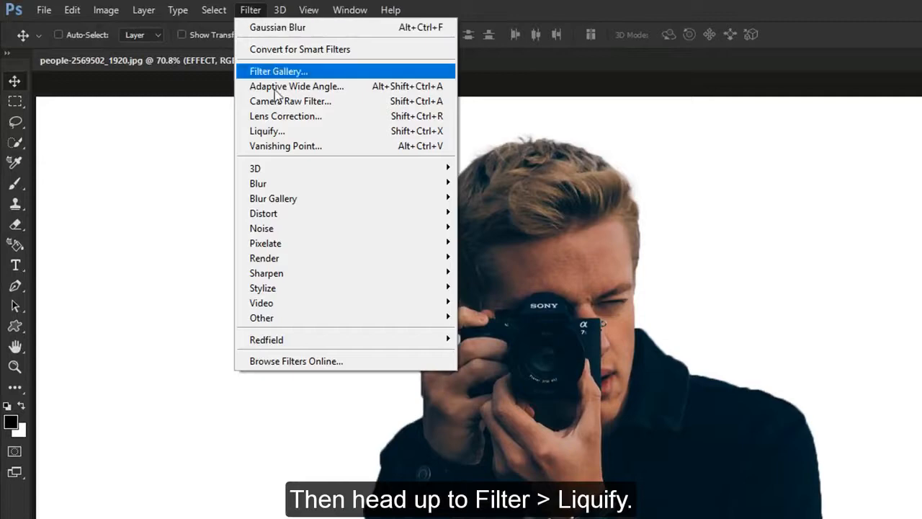
{"action": "left_click", "coordinate": [300, 134]}
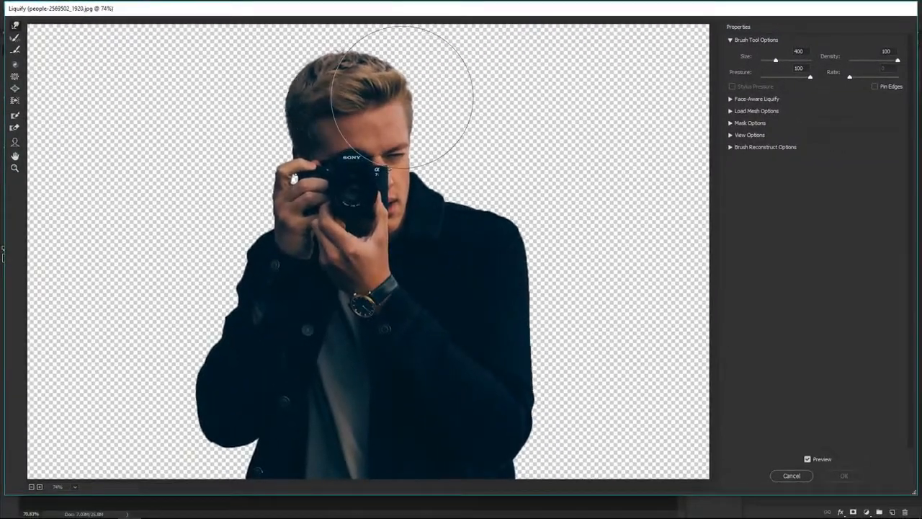
{"action": "left_click_drag", "start_coordinate": [657, 160], "coordinate": [881, 86]}
{"action": "left_click_drag", "start_coordinate": [540, 53], "coordinate": [546, 53]}
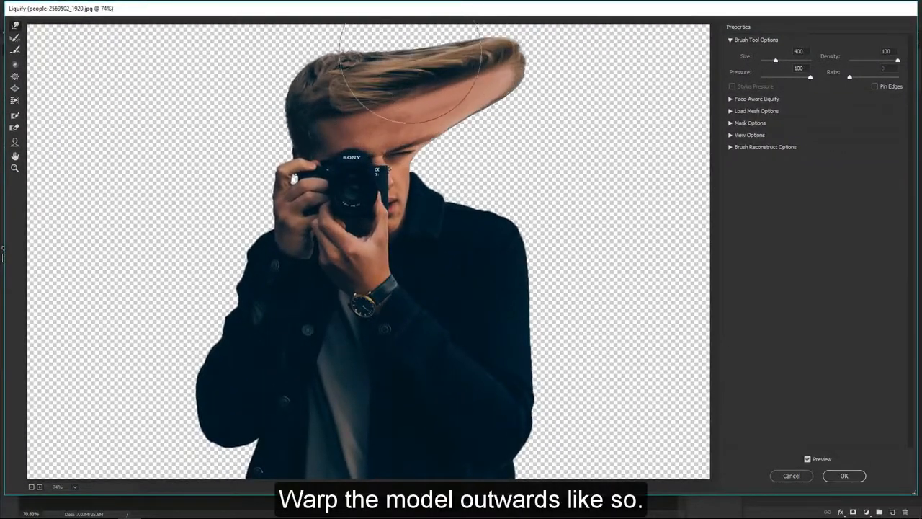
{"action": "mouse_move", "coordinate": [394, 53]}
{"action": "left_mouse_down"}
{"action": "mouse_move", "coordinate": [398, 30]}
{"action": "mouse_move", "coordinate": [486, 23]}
{"action": "left_mouse_up"}
{"action": "mouse_move", "coordinate": [441, 132]}
{"action": "left_mouse_down"}
{"action": "mouse_move", "coordinate": [474, 154]}
{"action": "mouse_move", "coordinate": [649, 130]}
{"action": "mouse_move", "coordinate": [562, 79]}
{"action": "mouse_move", "coordinate": [689, 227]}
{"action": "mouse_move", "coordinate": [552, 392]}
{"action": "mouse_move", "coordinate": [639, 339]}
{"action": "mouse_move", "coordinate": [710, 230]}
{"action": "left_mouse_up"}
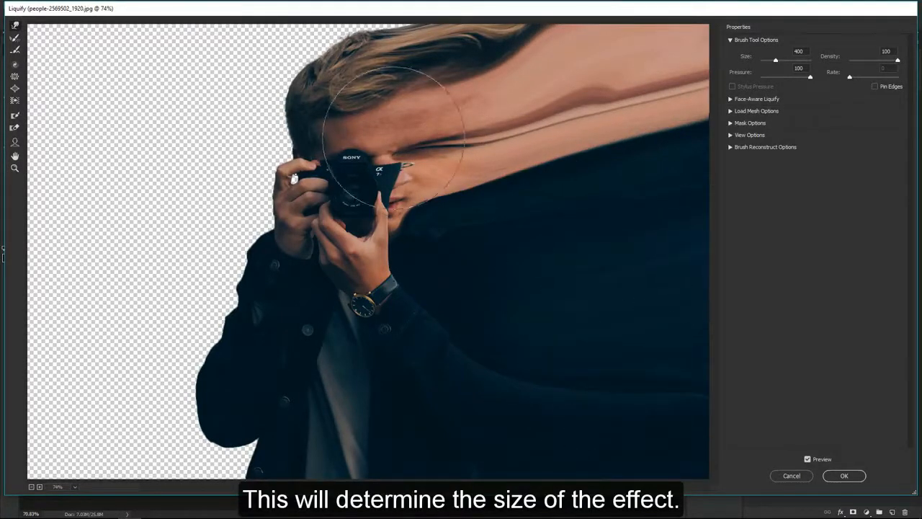
Warp the man's hair, hand and coat outward to the left canvas edge, covering the remaining transparent areas, and apply Liquify
{"action": "mouse_move", "coordinate": [378, 102]}
{"action": "left_mouse_down"}
{"action": "mouse_move", "coordinate": [230, 27]}
{"action": "mouse_move", "coordinate": [55, 34]}
{"action": "left_mouse_up"}
{"action": "left_click_drag", "start_coordinate": [259, 172], "coordinate": [36, 108]}
{"action": "left_click_drag", "start_coordinate": [169, 123], "coordinate": [38, 80]}
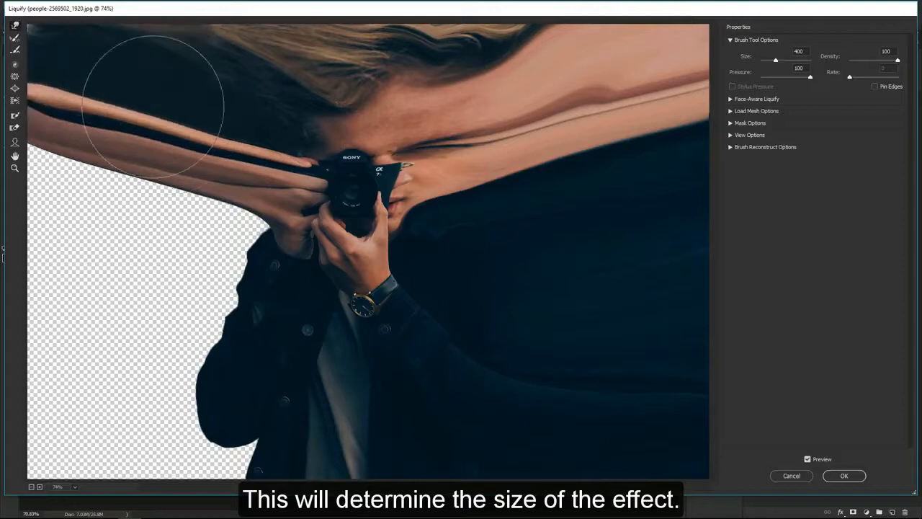
{"action": "left_click_drag", "start_coordinate": [240, 230], "coordinate": [108, 221]}
{"action": "left_click_drag", "start_coordinate": [197, 327], "coordinate": [42, 285]}
{"action": "left_click_drag", "start_coordinate": [146, 189], "coordinate": [29, 162]}
{"action": "left_click_drag", "start_coordinate": [202, 438], "coordinate": [3, 451]}
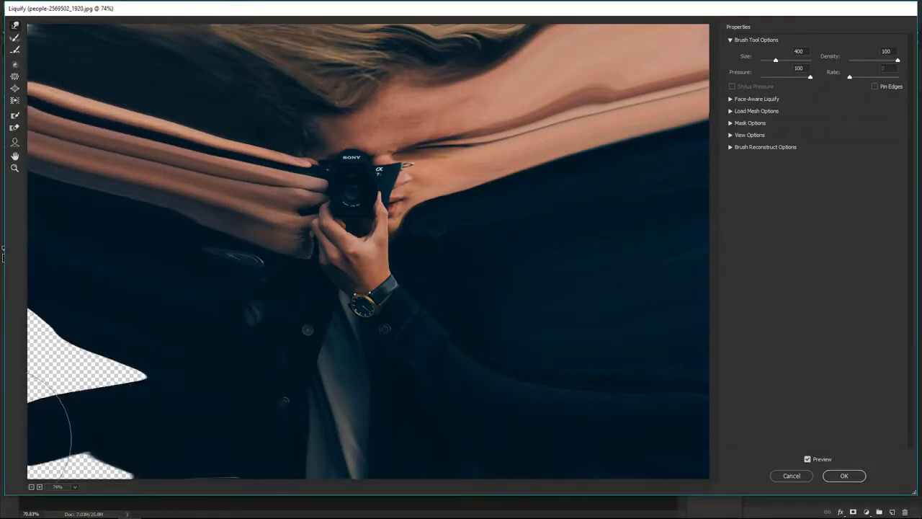
{"action": "left_click_drag", "start_coordinate": [119, 323], "coordinate": [12, 470]}
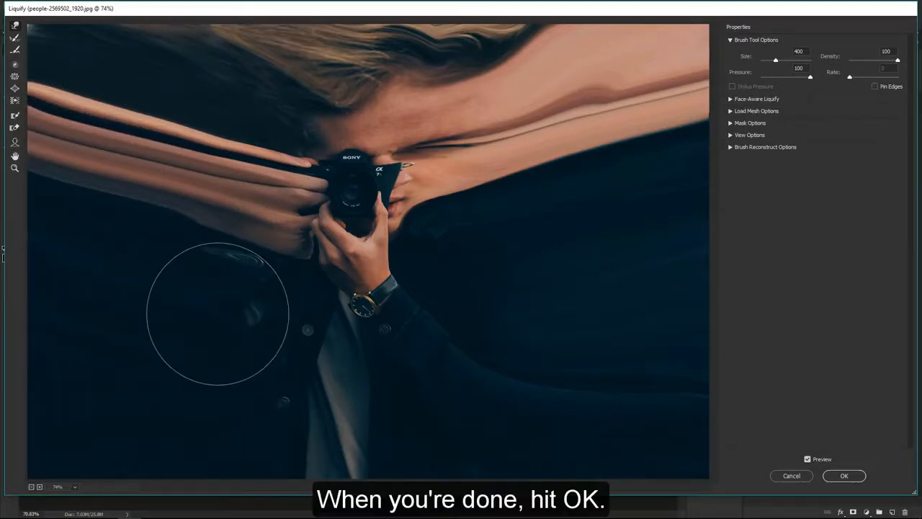
{"action": "left_click", "coordinate": [845, 476]}
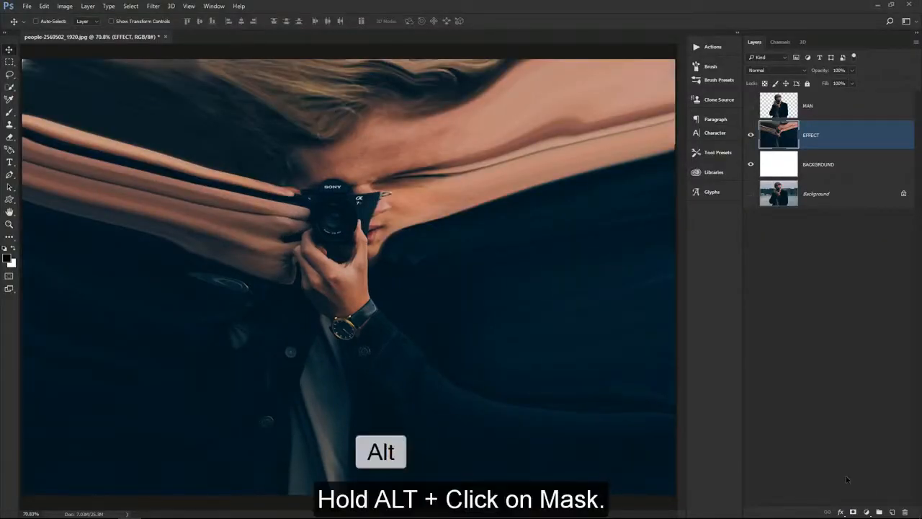
Add a black layer mask to the EFFECT layer so that it is fully hidden
{"action": "key", "text": "b"}
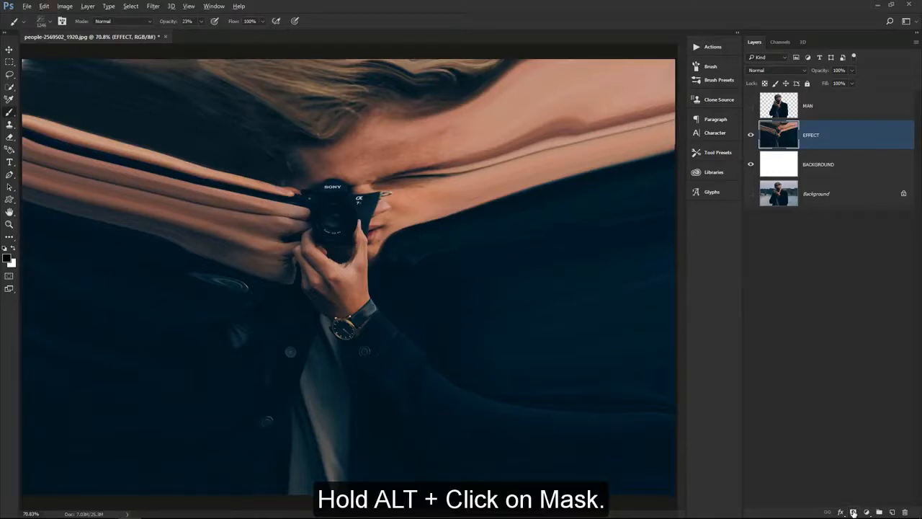
{"action": "left_click", "coordinate": [853, 512], "text": "alt"}
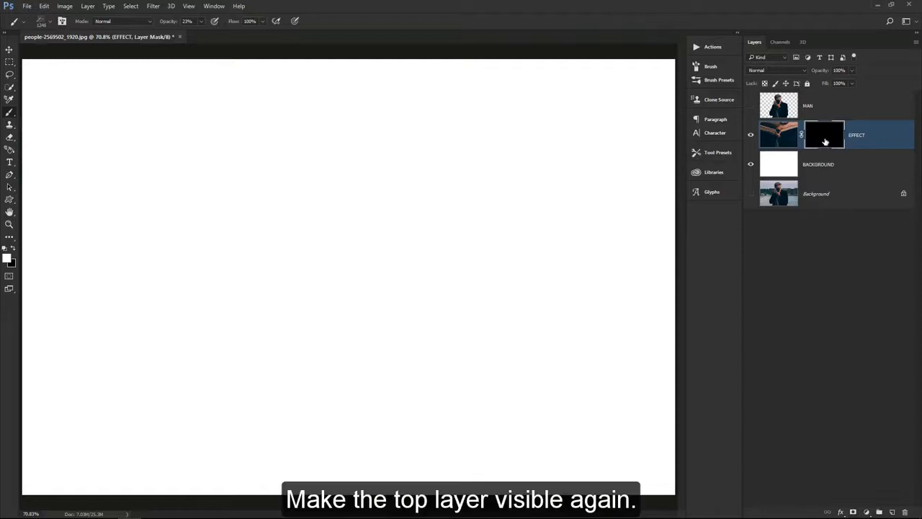
Make the MAN layer visible again and add a layer mask to it
{"action": "left_click", "coordinate": [752, 106]}
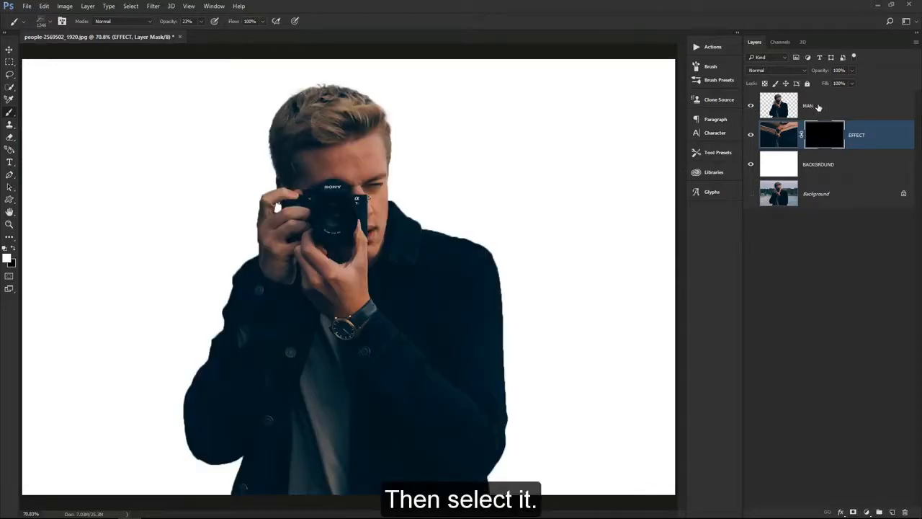
{"action": "left_click", "coordinate": [819, 108]}
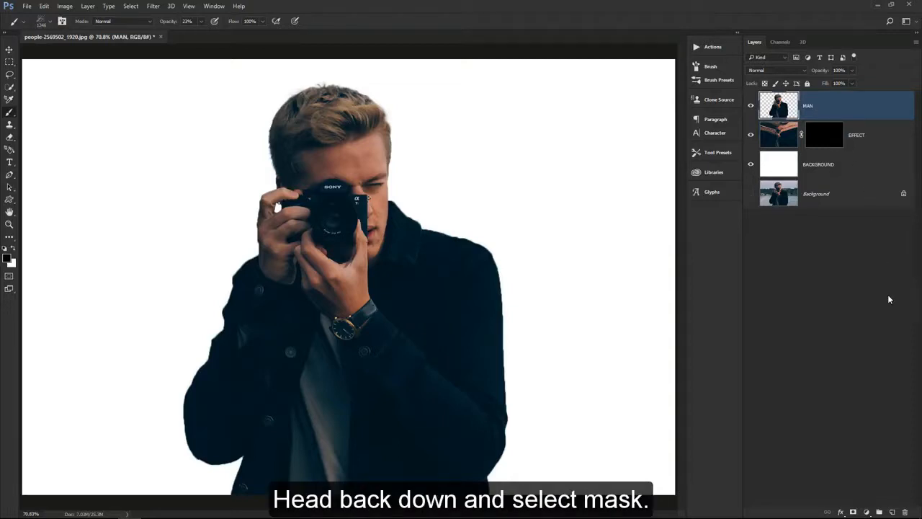
{"action": "left_click", "coordinate": [853, 512]}
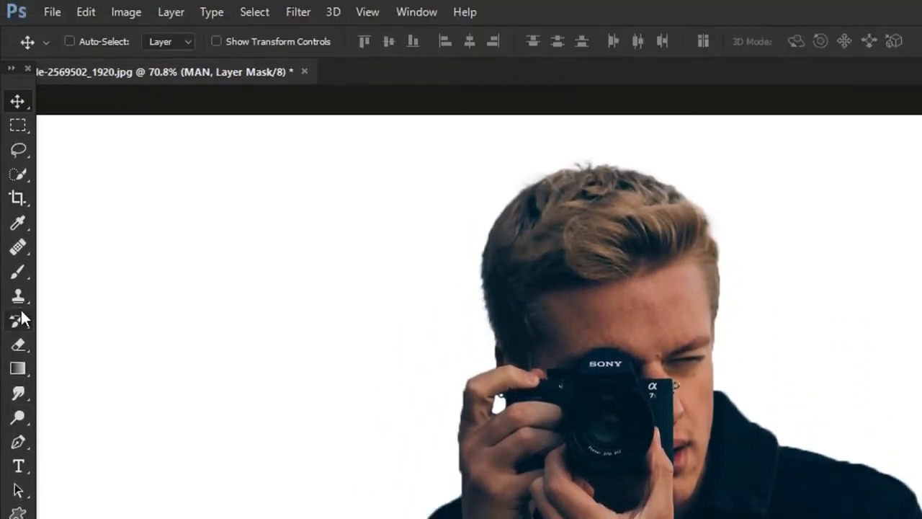
Activate the Brush tool and choose one of the 2500 px particle brushes for the MAN layer's mask
{"action": "right_click", "coordinate": [25, 270]}
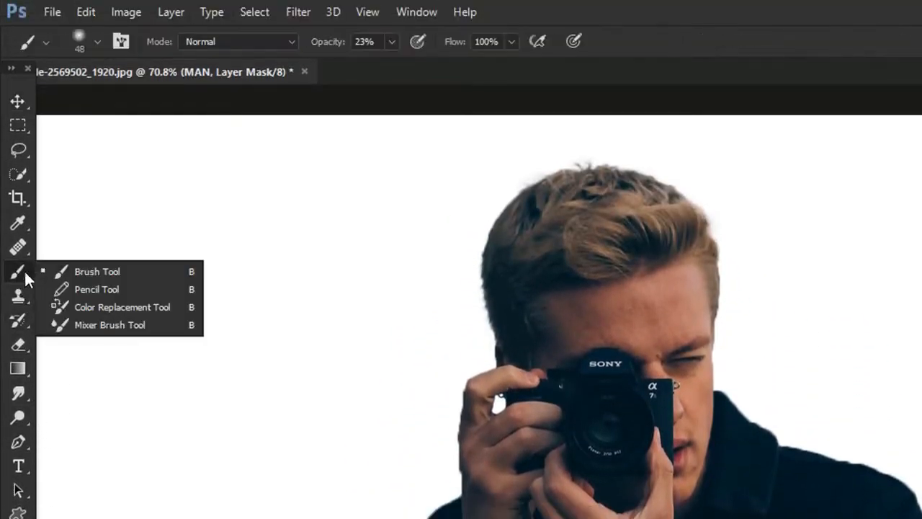
{"action": "left_click", "coordinate": [131, 271]}
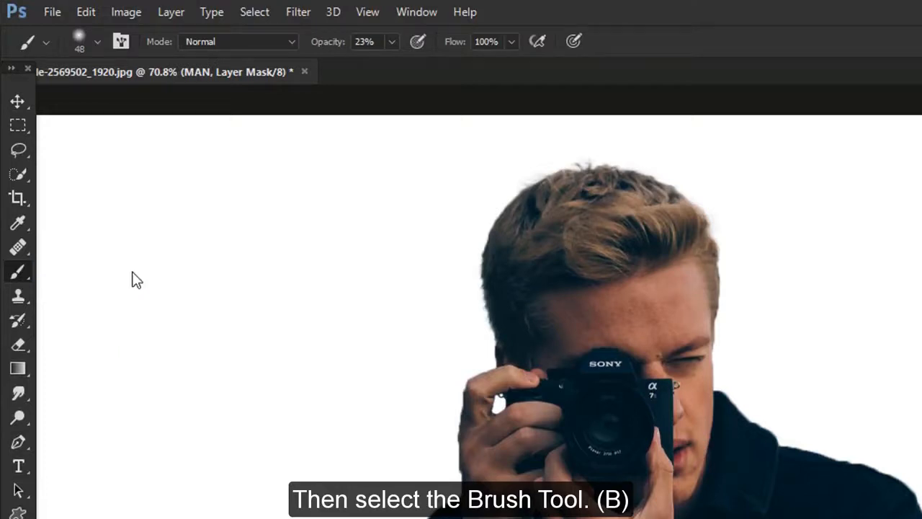
{"action": "left_click", "coordinate": [97, 41]}
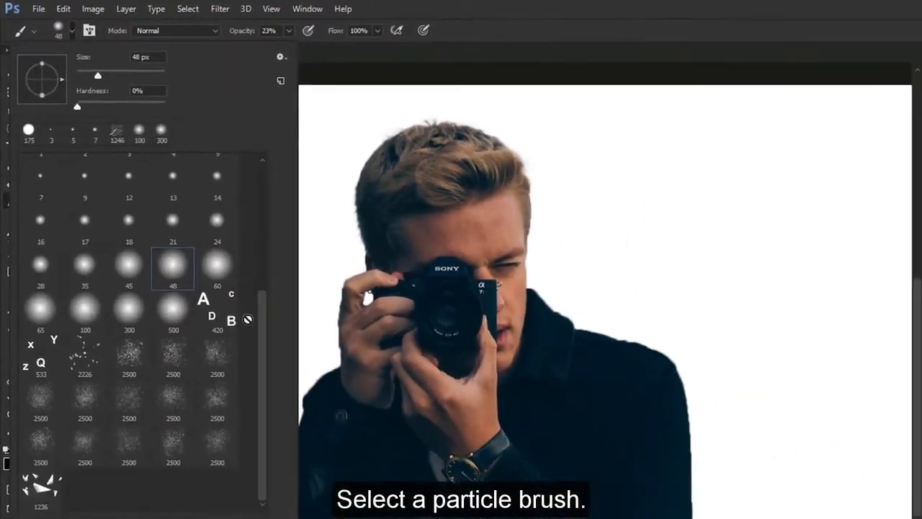
{"action": "left_click", "coordinate": [164, 343]}
{"action": "key", "text": "Return"}
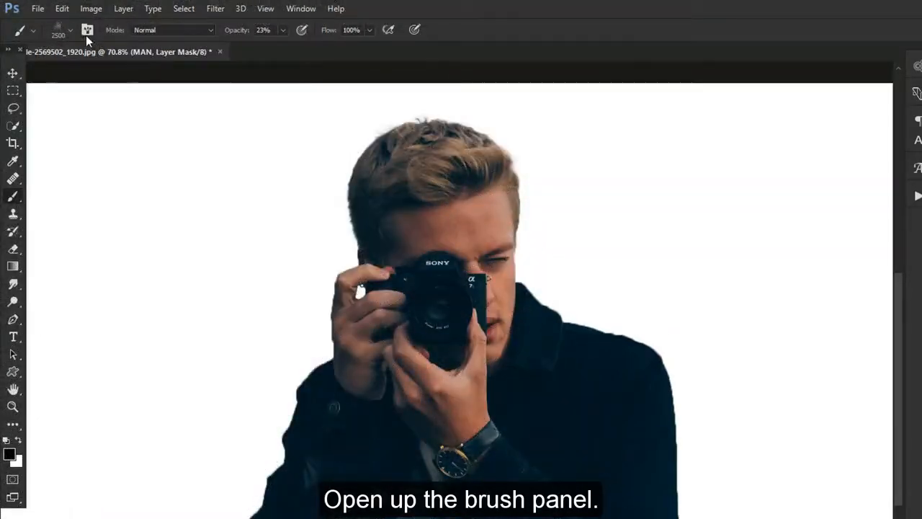
Show the brush settings beside the man, reduce the particle brush to 239 px and set its opacity to 100%
{"action": "left_click", "coordinate": [87, 34]}
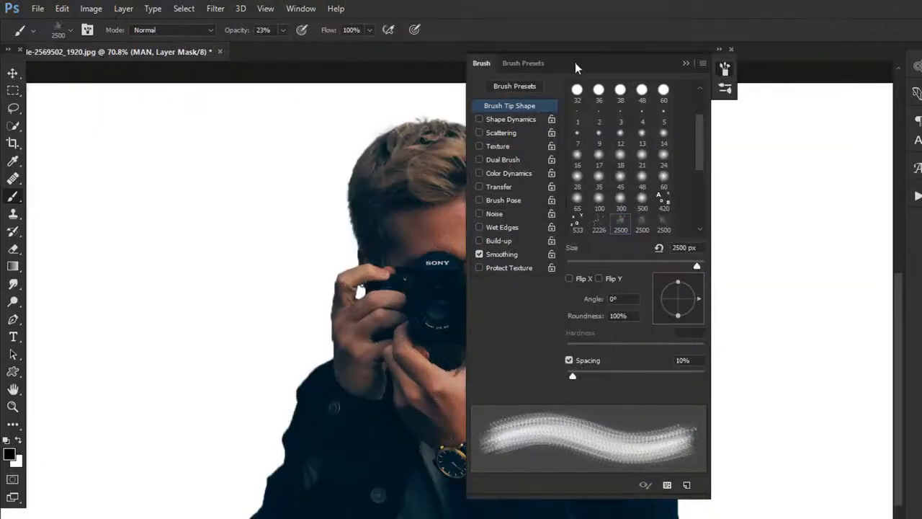
{"action": "left_click_drag", "start_coordinate": [578, 66], "coordinate": [761, 61]}
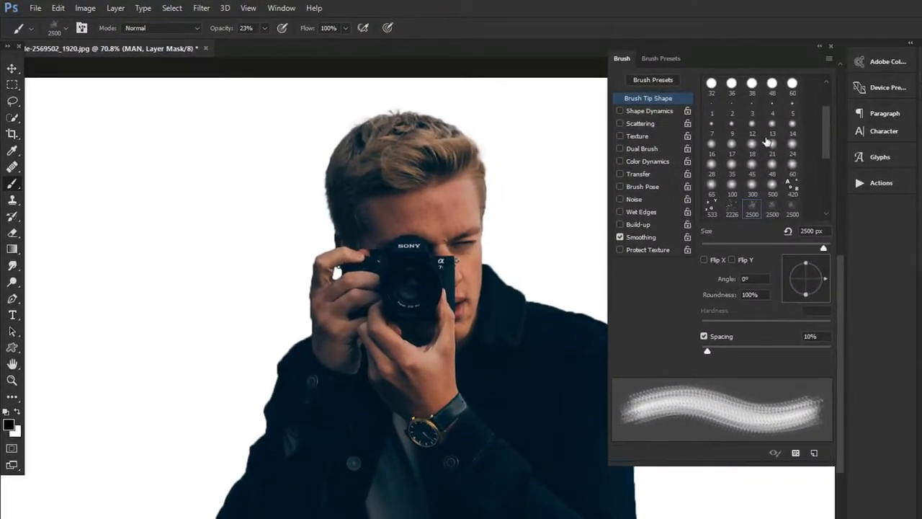
{"action": "left_click_drag", "start_coordinate": [822, 248], "coordinate": [806, 250]}
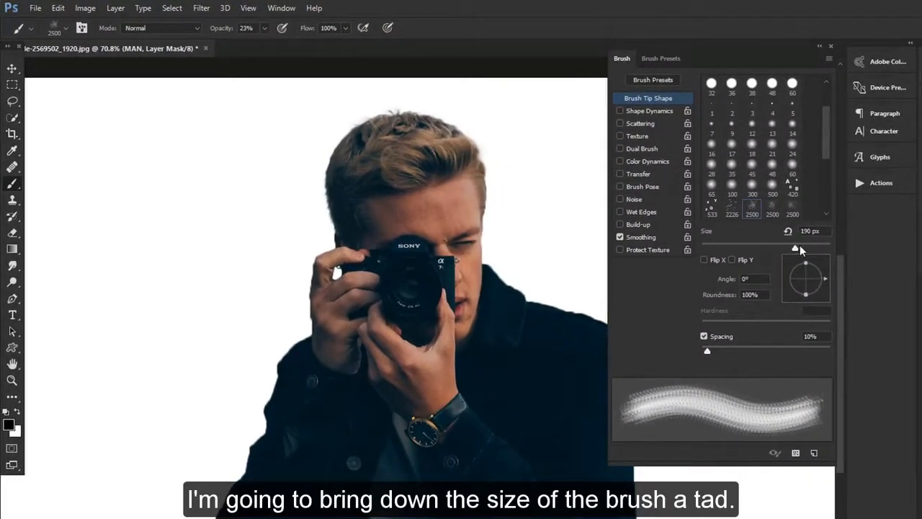
{"action": "key", "text": "0"}
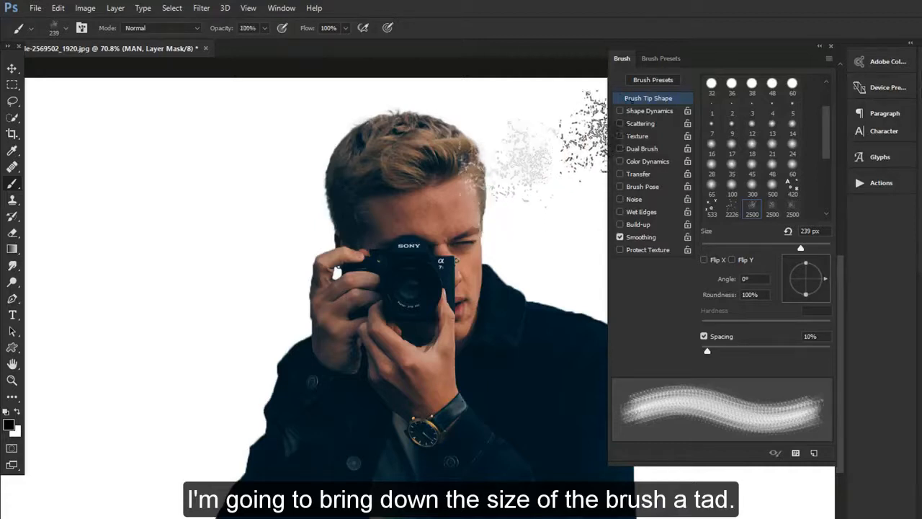
Mask particles out of the man's hair and the right side of his face, rotating the brush tip to 45° midway
{"action": "left_click", "coordinate": [451, 132]}
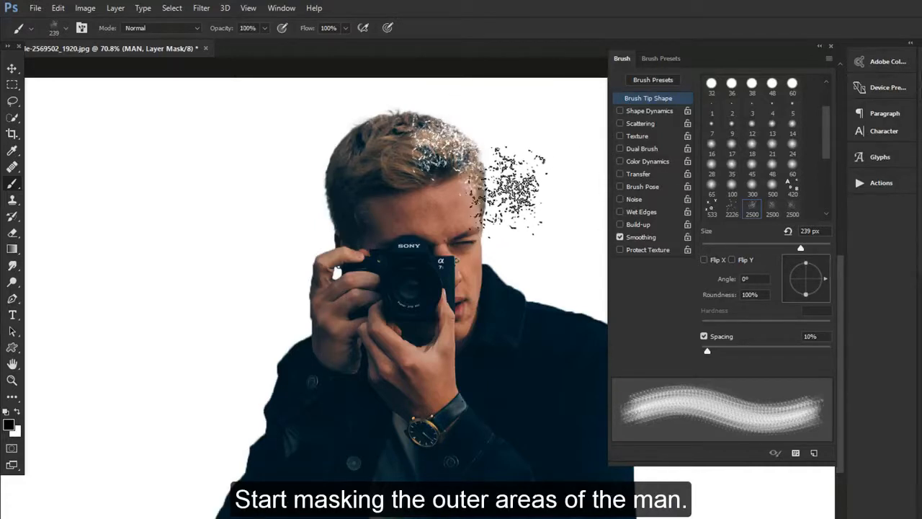
{"action": "left_click", "coordinate": [508, 184]}
{"action": "left_click_drag", "start_coordinate": [826, 277], "coordinate": [819, 265]}
{"action": "left_click", "coordinate": [502, 234]}
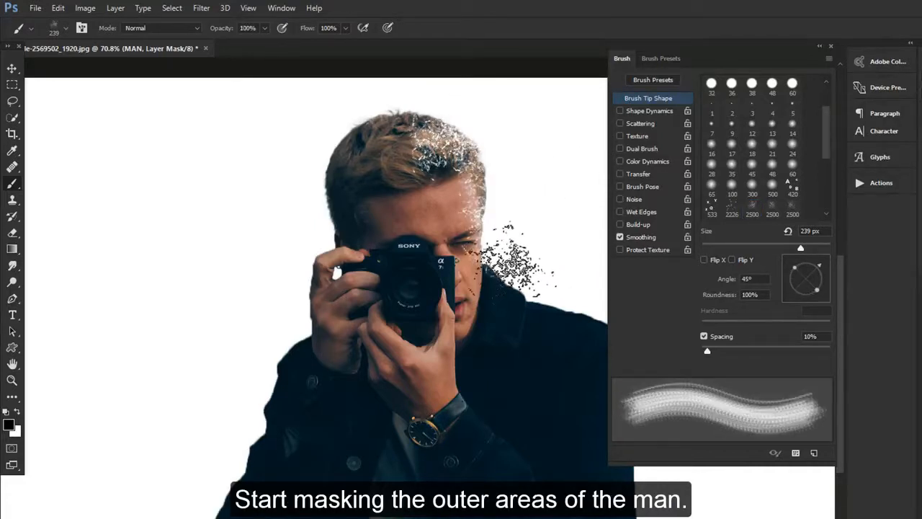
{"action": "left_click", "coordinate": [506, 281]}
Enlarge the particle brush to mask out the shoulder at the right of the coat, and reduce the brush size again
{"action": "key", "text": "bracketright"}
{"action": "key", "text": "bracketright"}
{"action": "key", "text": "bracketright"}
{"action": "key", "text": "bracketright"}
{"action": "key", "text": "bracketright"}
{"action": "key", "text": "bracketright"}
{"action": "left_click", "coordinate": [566, 325]}
{"action": "key", "text": "bracketleft"}
{"action": "key", "text": "bracketleft"}
{"action": "key", "text": "bracketleft"}
{"action": "key", "text": "bracketleft"}
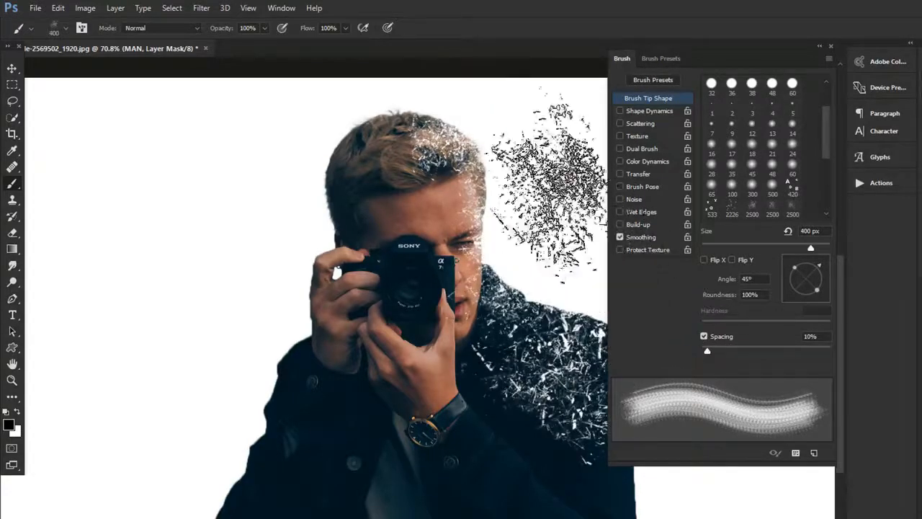
Mask particles out of the top and left side of the hair and the left shoulder, using brush sizes of 400 to 600 px
{"action": "left_click", "coordinate": [413, 99]}
{"action": "left_click", "coordinate": [317, 156]}
{"action": "key", "text": "bracketright"}
{"action": "key", "text": "bracketright"}
{"action": "left_click", "coordinate": [254, 357]}
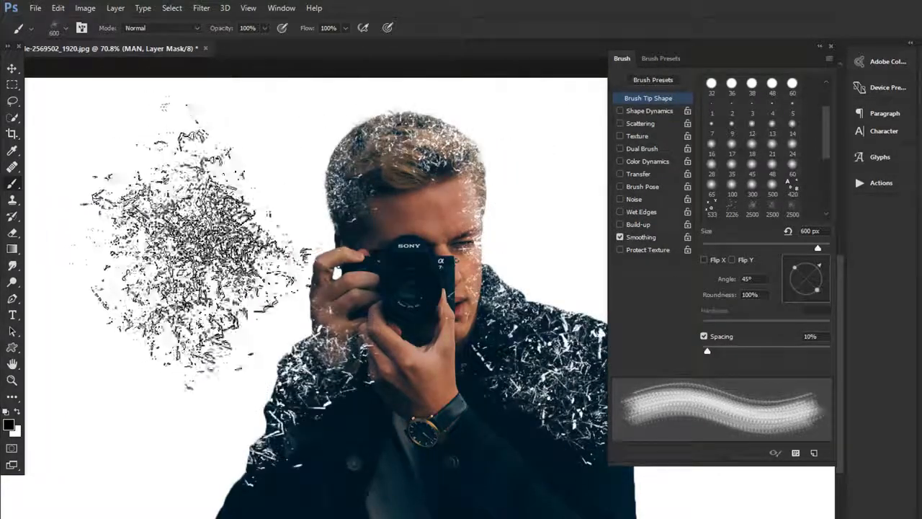
{"action": "key", "text": "bracketleft"}
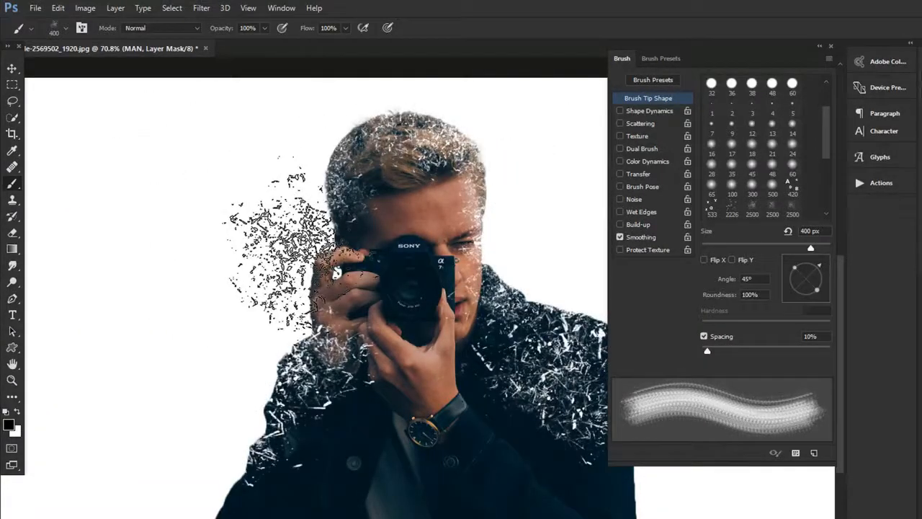
Switch to a finer particle brush, starting at 198 px and growing to about 500 px, and mask the coat's left sleeve
{"action": "left_click", "coordinate": [65, 29]}
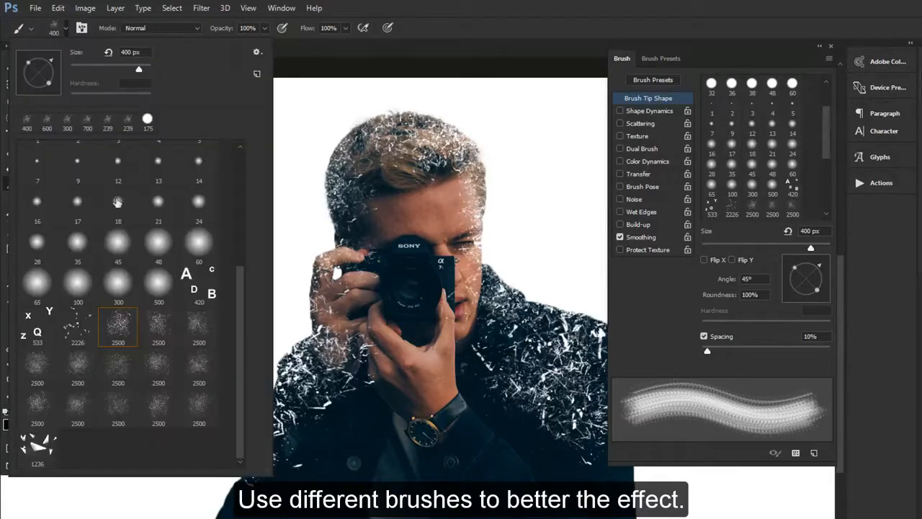
{"action": "double_click", "coordinate": [193, 336]}
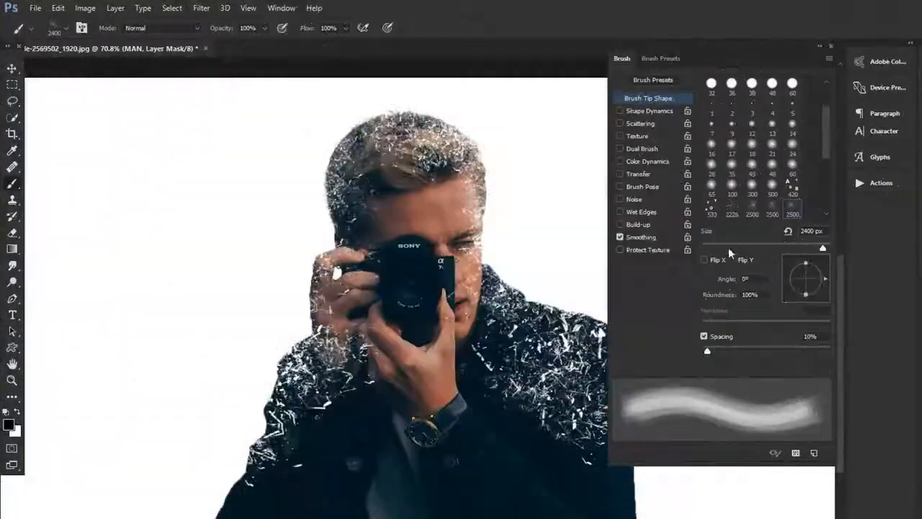
{"action": "left_click_drag", "start_coordinate": [824, 248], "coordinate": [822, 250]}
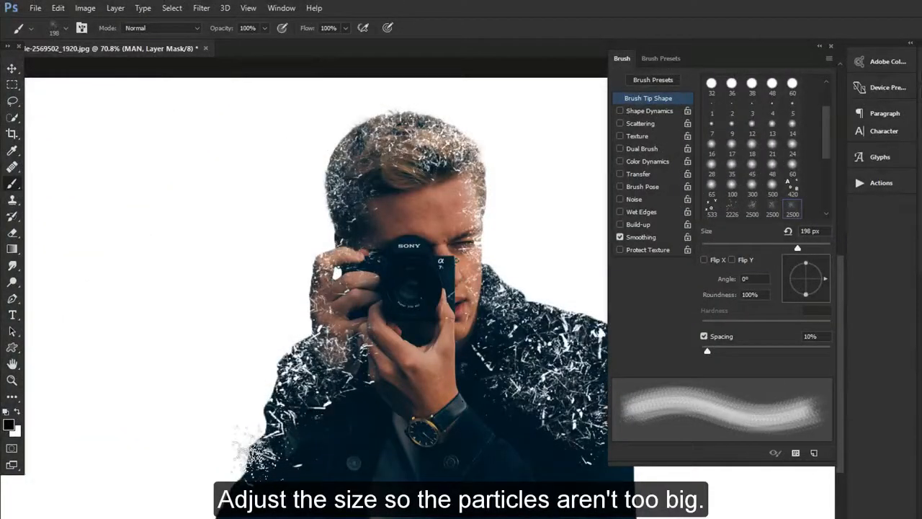
{"action": "key", "text": "bracketright"}
{"action": "key", "text": "bracketright"}
{"action": "key", "text": "bracketright"}
{"action": "key", "text": "bracketright"}
{"action": "key", "text": "bracketright"}
{"action": "key", "text": "bracketright"}
{"action": "key", "text": "bracketright"}
{"action": "key", "text": "bracketright"}
{"action": "key", "text": "bracketright"}
{"action": "key", "text": "bracketright"}
{"action": "key", "text": "bracketleft"}
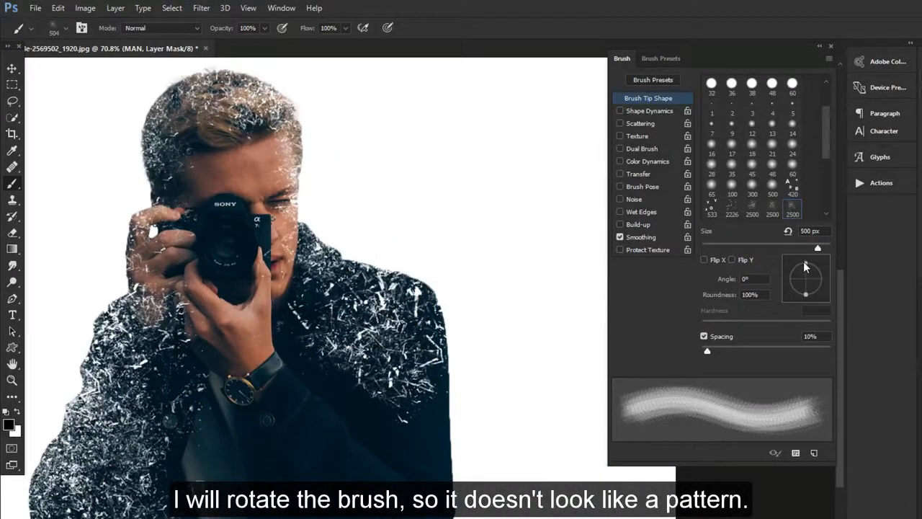
Rotate the particle brush tip to 55° and on to -104°, and mask the coat's right shoulder with varied strokes
{"action": "mouse_move", "coordinate": [806, 266]}
{"action": "left_mouse_down"}
{"action": "mouse_move", "coordinate": [809, 276]}
{"action": "mouse_move", "coordinate": [812, 269]}
{"action": "left_mouse_up"}
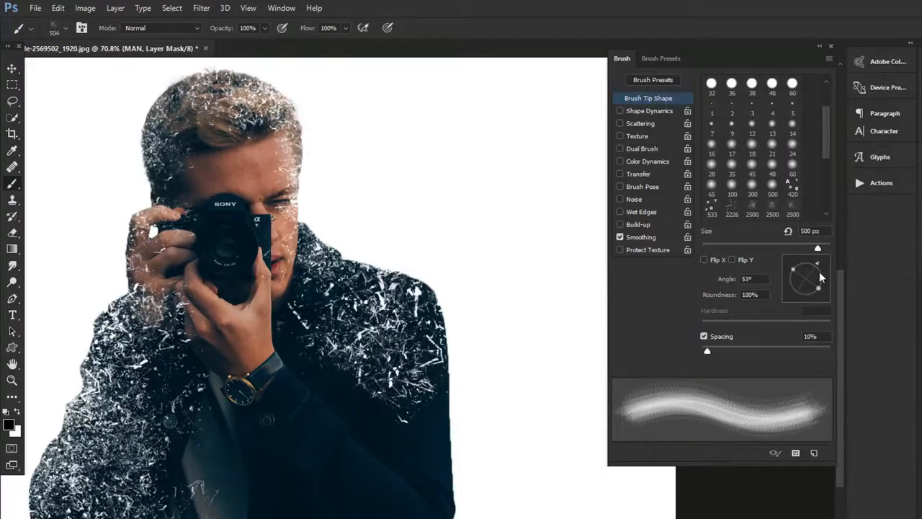
{"action": "left_click_drag", "start_coordinate": [819, 271], "coordinate": [802, 295]}
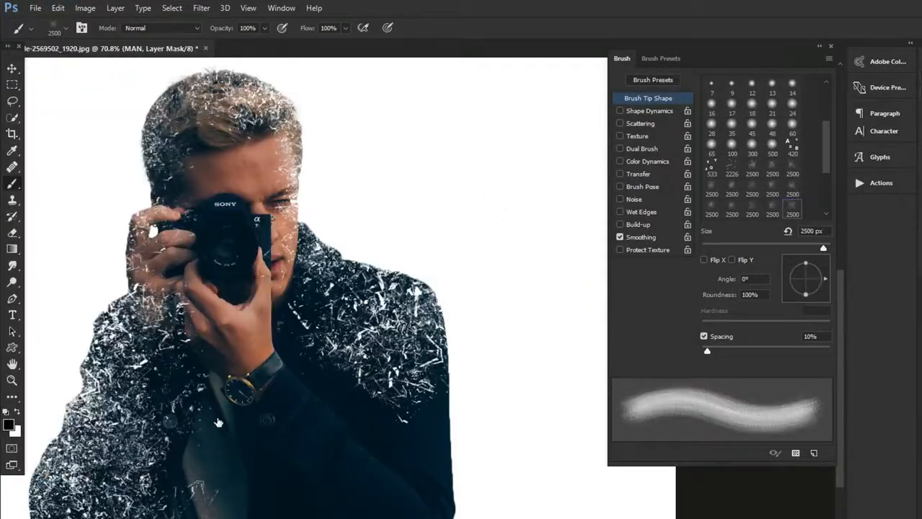
{"action": "key", "text": "bracketleft"}
{"action": "key", "text": "bracketleft"}
{"action": "key", "text": "bracketleft"}
{"action": "key", "text": "bracketleft"}
{"action": "key", "text": "bracketleft"}
{"action": "key", "text": "bracketleft"}
{"action": "key", "text": "bracketleft"}
{"action": "key", "text": "bracketleft"}
{"action": "key", "text": "bracketleft"}
{"action": "key", "text": "bracketleft"}
{"action": "key", "text": "bracketleft"}
{"action": "key", "text": "bracketleft"}
{"action": "key", "text": "bracketleft"}
{"action": "key", "text": "bracketleft"}
{"action": "key", "text": "bracketleft"}
{"action": "key", "text": "bracketleft"}
{"action": "key", "text": "bracketleft"}
{"action": "key", "text": "bracketleft"}
{"action": "key", "text": "bracketleft"}
{"action": "key", "text": "bracketleft"}
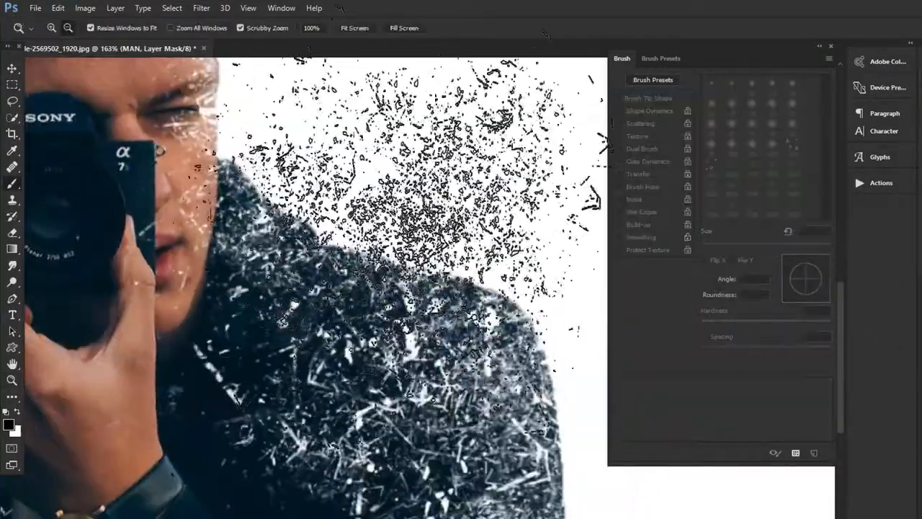
Switch to the coarser particle brush at 400 px and break up the outer edge of the coat's right sleeve
{"action": "key", "text": "b"}
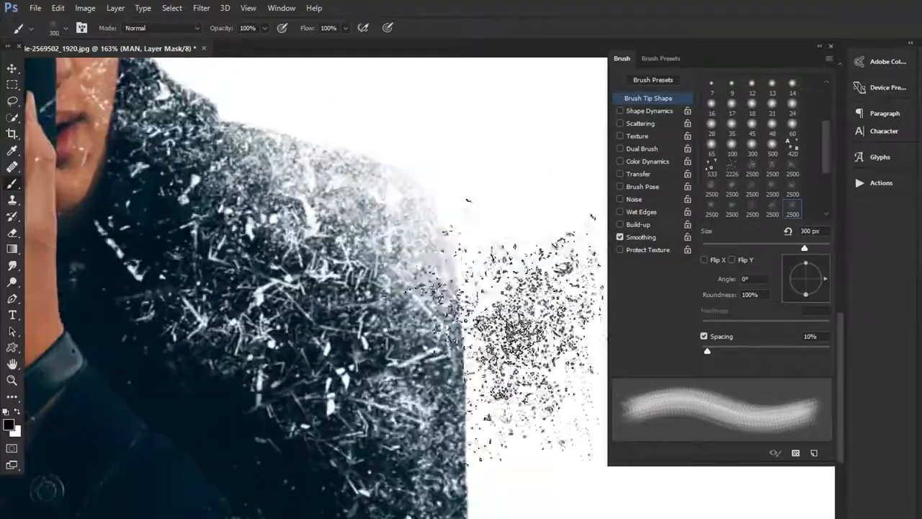
{"action": "left_click", "coordinate": [30, 28]}
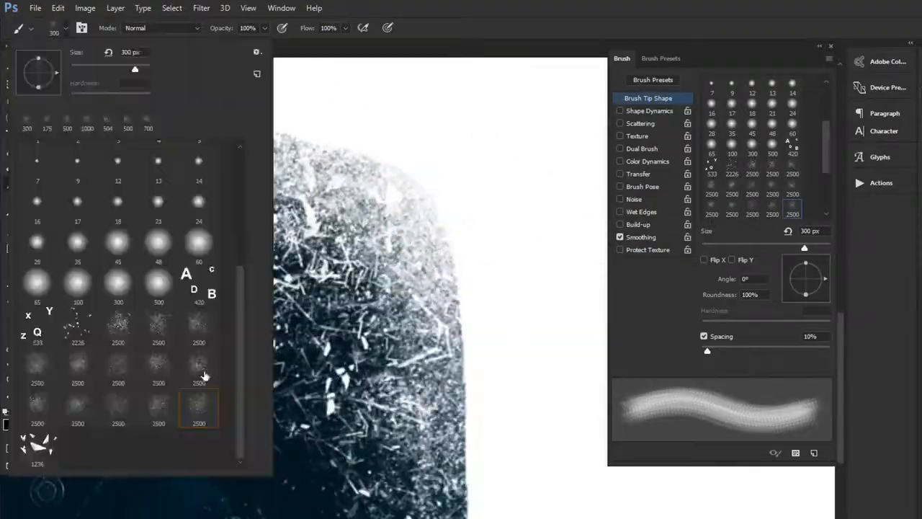
{"action": "double_click", "coordinate": [113, 329]}
{"action": "key", "text": "bracketright"}
{"action": "key", "text": "bracketright"}
{"action": "key", "text": "bracketright"}
{"action": "scroll", "coordinate": [541, 296], "scroll_direction": "down", "scroll_amount": 6}
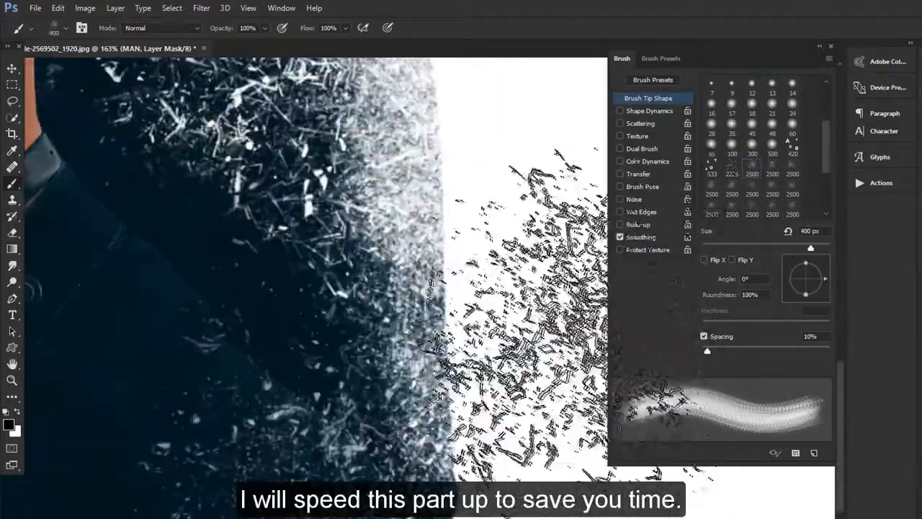
{"action": "left_click", "coordinate": [319, 340]}
{"action": "left_click", "coordinate": [361, 386]}
Rotate the particle brush to 79°, continue masking the right sleeve, and use a smaller size on the lower left sleeve
{"action": "left_click_drag", "start_coordinate": [824, 280], "coordinate": [810, 262]}
{"action": "left_click", "coordinate": [389, 404]}
{"action": "scroll", "coordinate": [556, 308], "scroll_direction": "left", "scroll_amount": 10}
{"action": "key", "text": "bracketleft"}
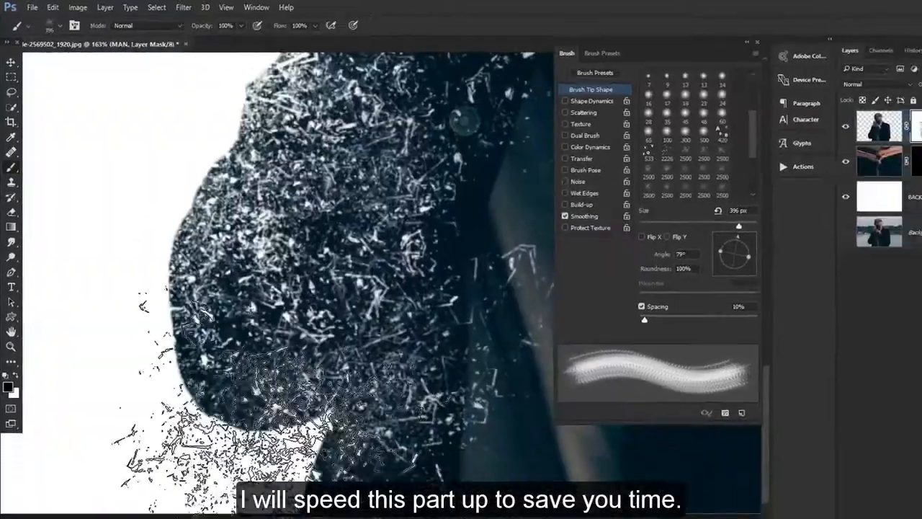
{"action": "key", "text": "bracketleft"}
{"action": "key", "text": "bracketleft"}
{"action": "key", "text": "bracketleft"}
{"action": "key", "text": "bracketleft"}
{"action": "key", "text": "bracketleft"}
{"action": "key", "text": "bracketleft"}
{"action": "left_click", "coordinate": [307, 472]}
Erode the left sleeve's outer edge with the particle brush at about 298 px, rotated to -144°
{"action": "key", "text": "bracketright"}
{"action": "key", "text": "bracketright"}
{"action": "key", "text": "bracketright"}
{"action": "key", "text": "bracketright"}
{"action": "key", "text": "bracketright"}
{"action": "left_click_drag", "start_coordinate": [139, 194], "coordinate": [128, 303]}
{"action": "left_click_drag", "start_coordinate": [556, 210], "coordinate": [461, 210]}
{"action": "left_click", "coordinate": [291, 241]}
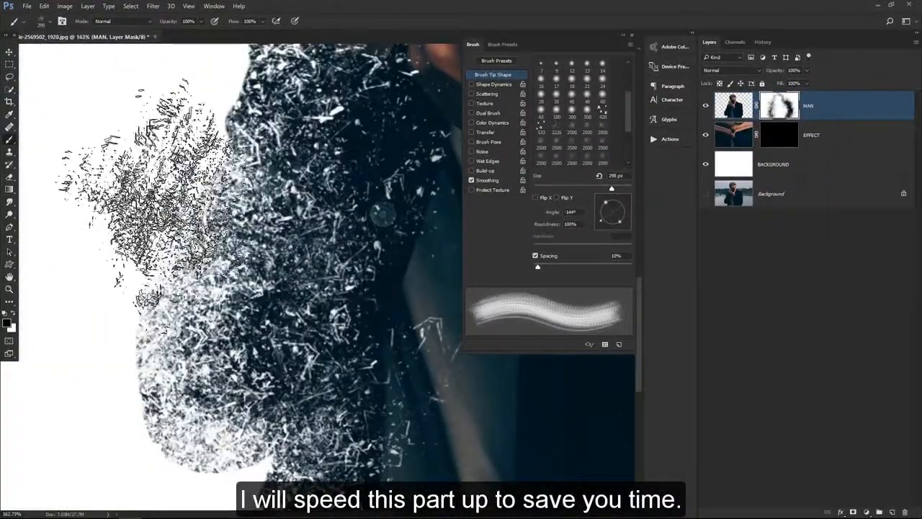
Paint more particle strokes up the coat's left edge and shoulder to finish dissolving the man's outline on his mask
{"action": "left_click_drag", "start_coordinate": [154, 130], "coordinate": [169, 303]}
{"action": "left_click", "coordinate": [173, 147]}
{"action": "left_click_drag", "start_coordinate": [198, 79], "coordinate": [203, 300]}
{"action": "left_click", "coordinate": [257, 148]}
{"action": "key", "text": "bracketright"}
{"action": "key", "text": "bracketright"}
{"action": "mouse_move", "coordinate": [257, 148]}
{"action": "left_mouse_down"}
{"action": "mouse_move", "coordinate": [258, 175]}
{"action": "mouse_move", "coordinate": [217, 249]}
{"action": "left_mouse_up"}
{"action": "left_click", "coordinate": [241, 83]}
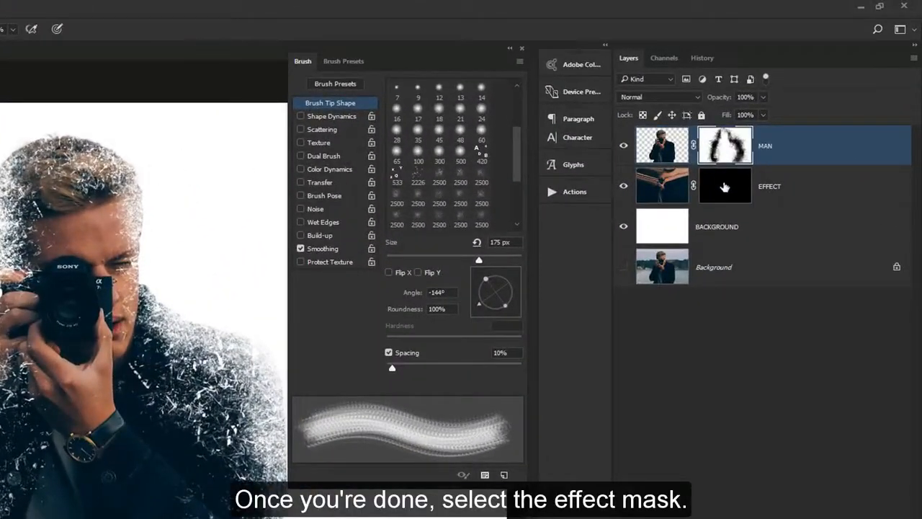
Paint white on the EFFECT layer's mask with another particle brush to scatter fragments around the man, and close the brush settings
{"action": "left_click", "coordinate": [725, 187]}
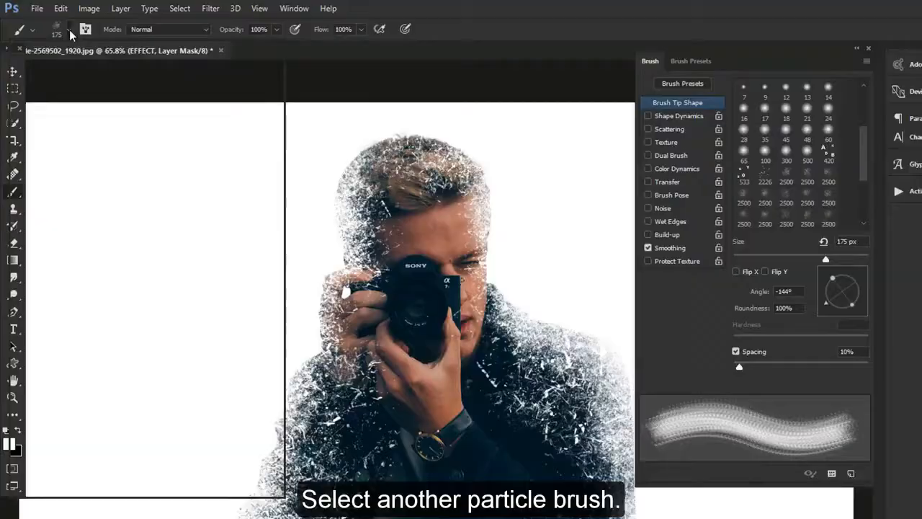
{"action": "left_click", "coordinate": [70, 32]}
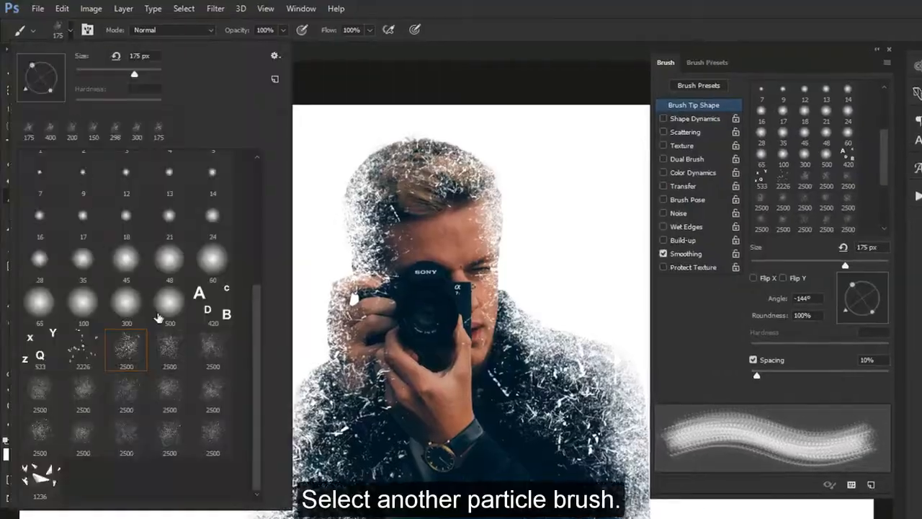
{"action": "left_click", "coordinate": [51, 436]}
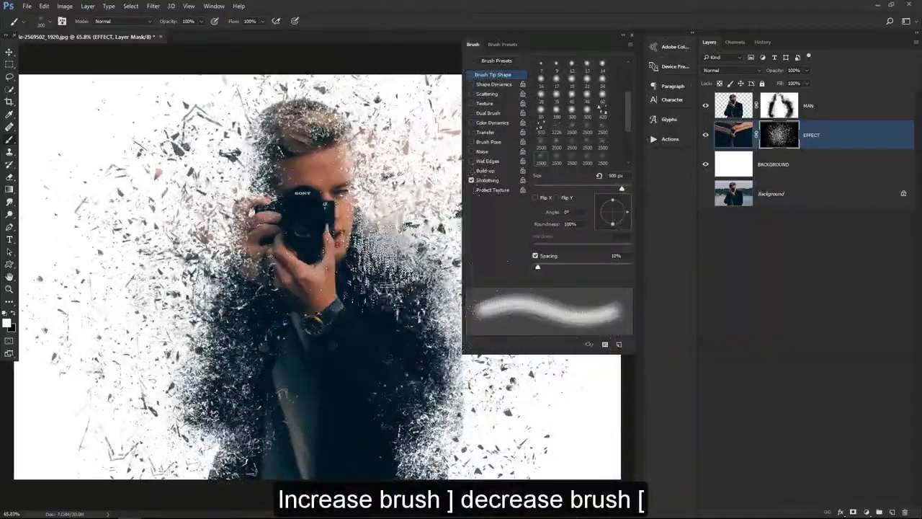
{"action": "left_click", "coordinate": [632, 35]}
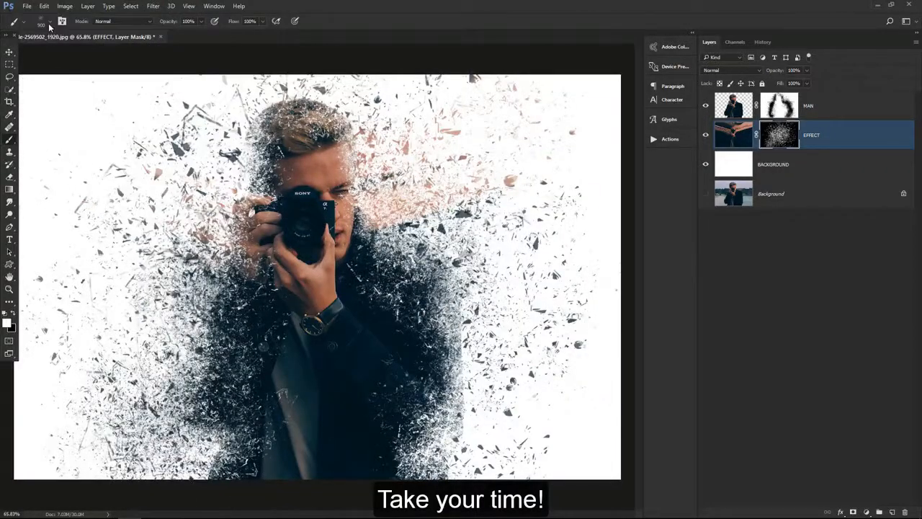
Choose a different particle brush and reveal more fragments on both sides of the man in the EFFECT mask
{"action": "left_click", "coordinate": [43, 22]}
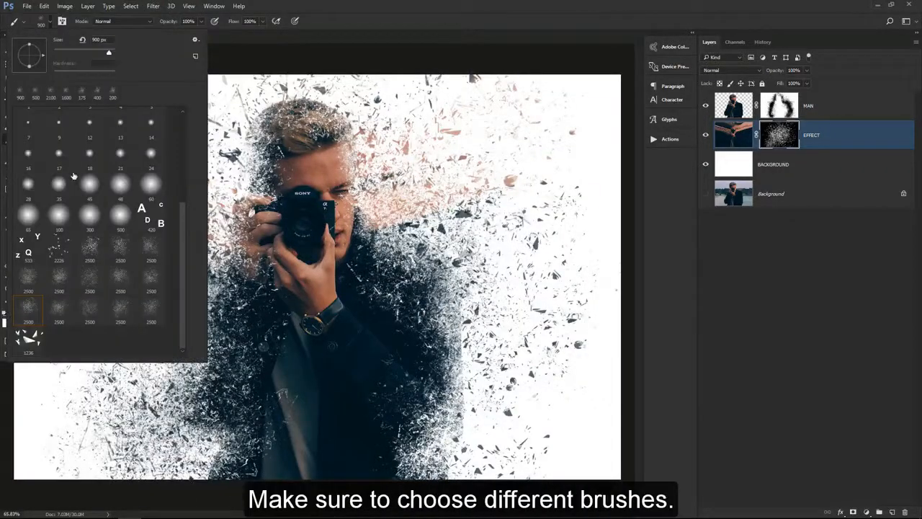
{"action": "double_click", "coordinate": [64, 281]}
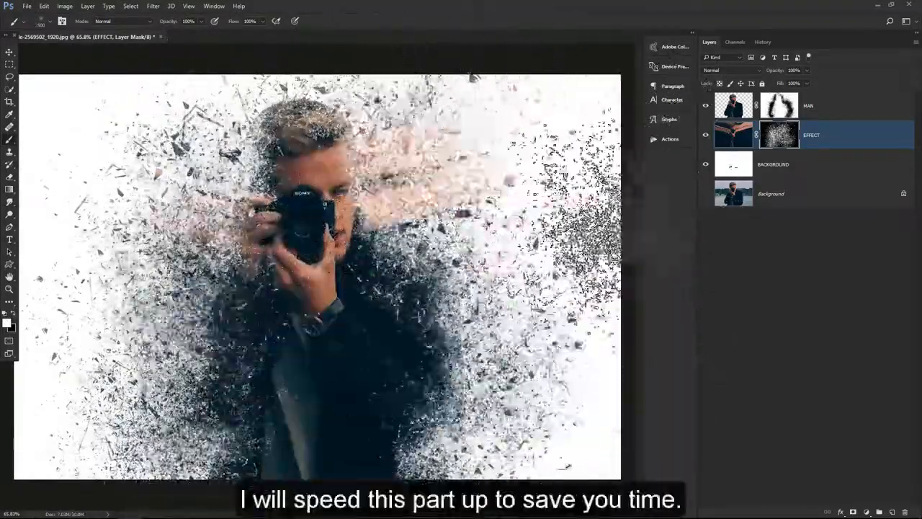
{"action": "left_click", "coordinate": [552, 124]}
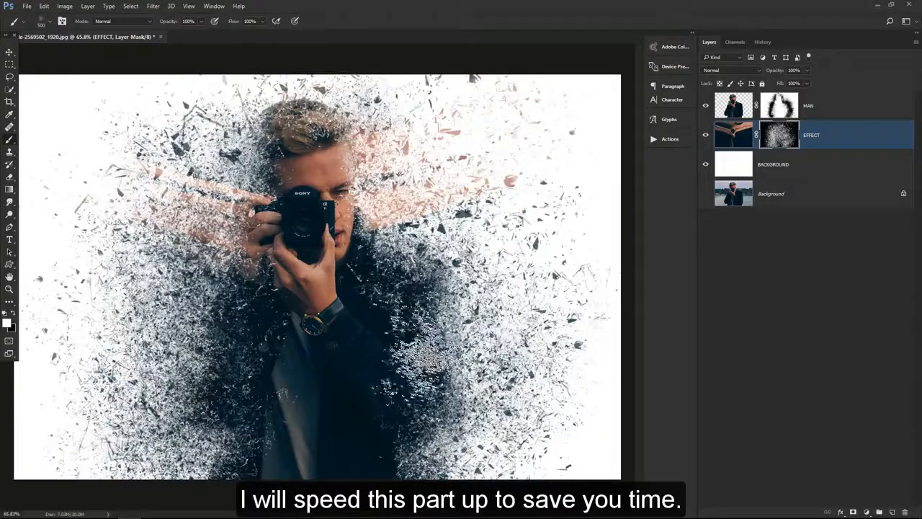
{"action": "left_click", "coordinate": [490, 316]}
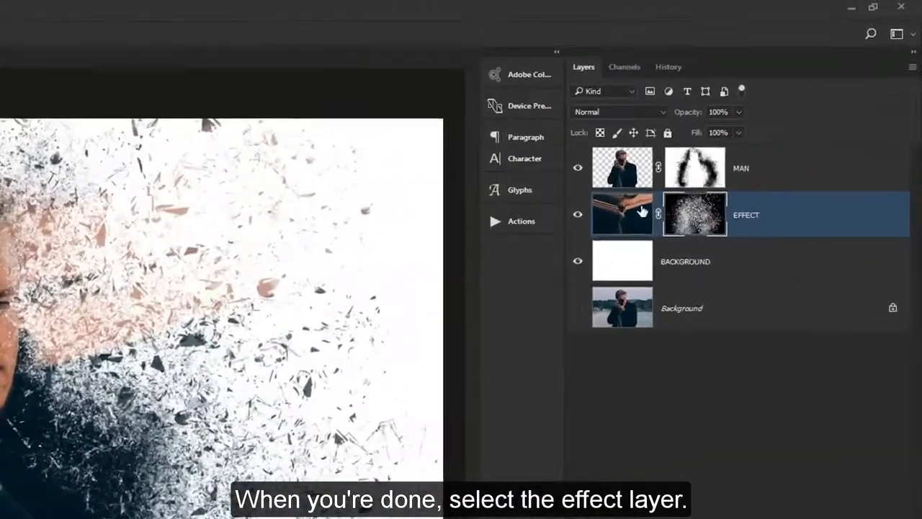
Target the EFFECT layer's image instead of its mask and activate the Mixer Brush with Wet 25%, Load 42%, Mix 100% and Flow 100%
{"action": "left_click", "coordinate": [642, 211]}
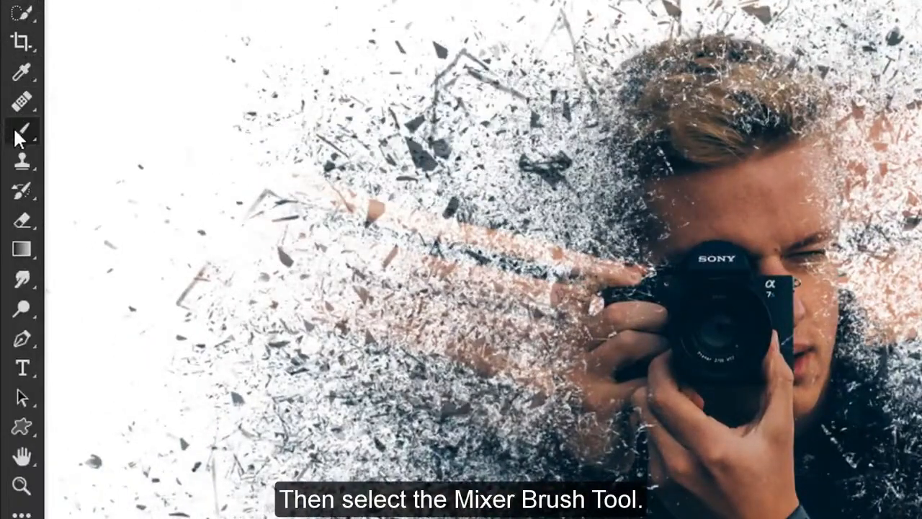
{"action": "right_click", "coordinate": [15, 131]}
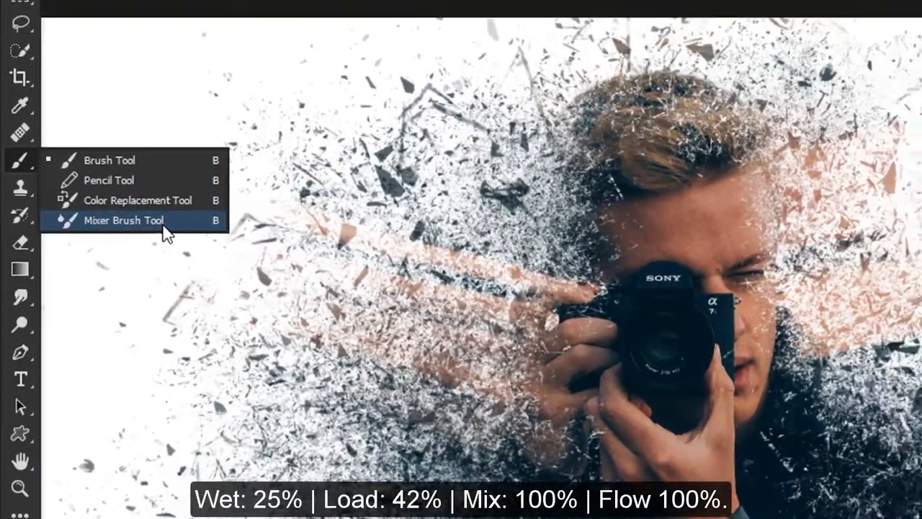
{"action": "left_click", "coordinate": [177, 201]}
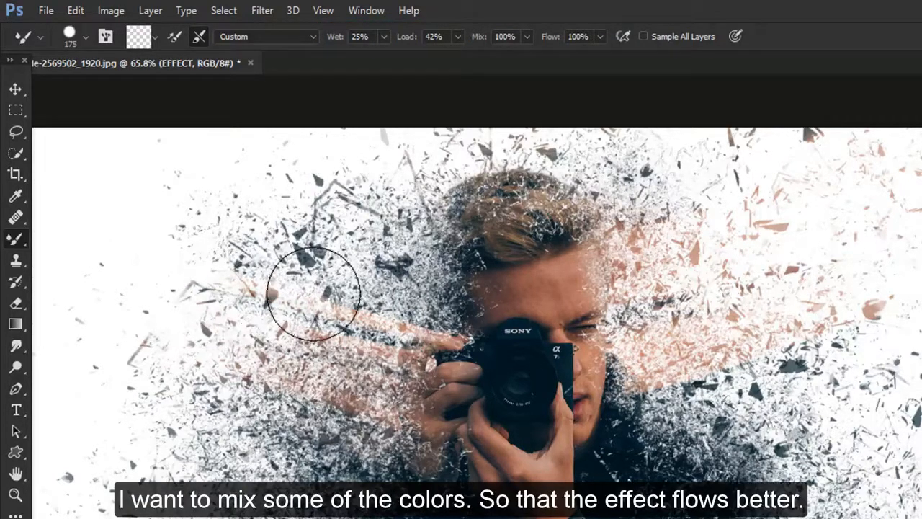
Blend the fragment colours beside the man's raised hand on the EFFECT layer with the Mixer Brush
{"action": "mouse_move", "coordinate": [314, 294]}
{"action": "left_mouse_down"}
{"action": "mouse_move", "coordinate": [319, 322]}
{"action": "mouse_move", "coordinate": [303, 351]}
{"action": "mouse_move", "coordinate": [321, 329]}
{"action": "mouse_move", "coordinate": [343, 334]}
{"action": "mouse_move", "coordinate": [333, 360]}
{"action": "mouse_move", "coordinate": [359, 428]}
{"action": "mouse_move", "coordinate": [315, 436]}
{"action": "mouse_move", "coordinate": [334, 437]}
{"action": "mouse_move", "coordinate": [274, 398]}
{"action": "mouse_move", "coordinate": [296, 313]}
{"action": "left_mouse_up"}
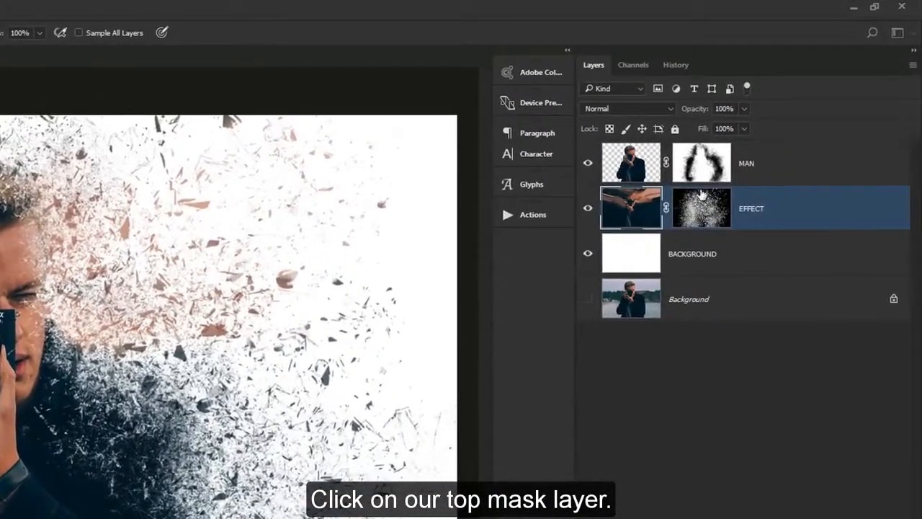
Target the MAN layer's mask and switch to the regular Brush Tool with a soft round 48 px tip
{"action": "left_click", "coordinate": [701, 161]}
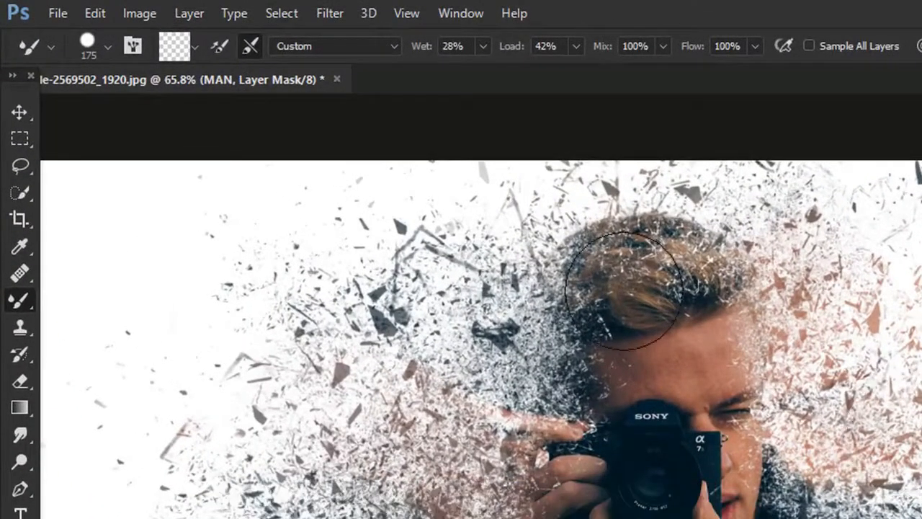
{"action": "right_click", "coordinate": [19, 303]}
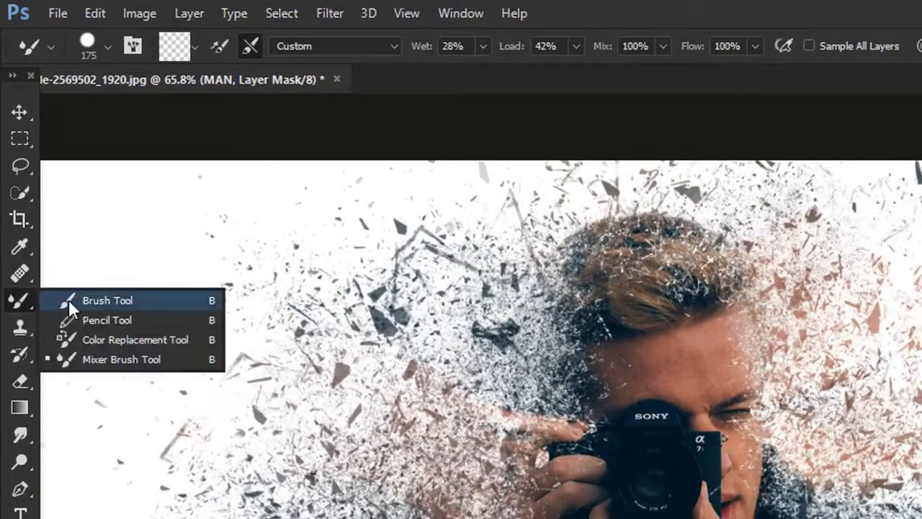
{"action": "left_click", "coordinate": [152, 303]}
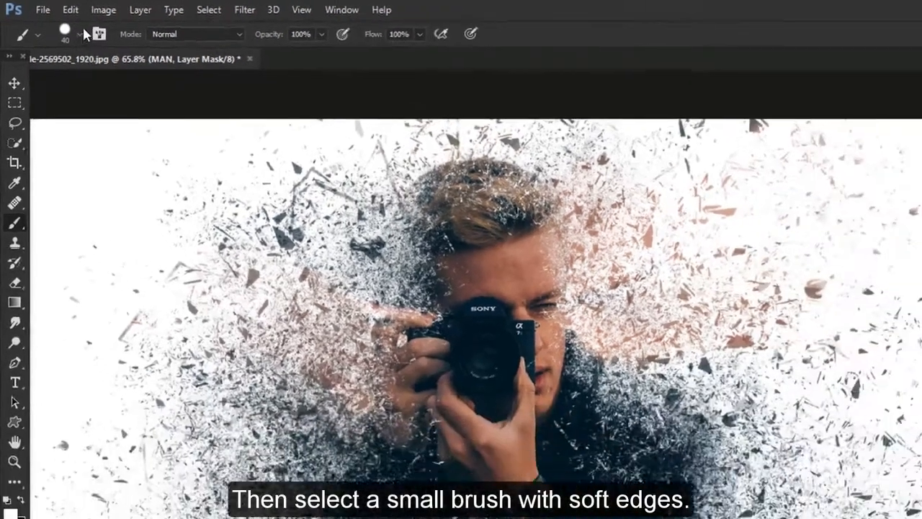
{"action": "left_click", "coordinate": [108, 47]}
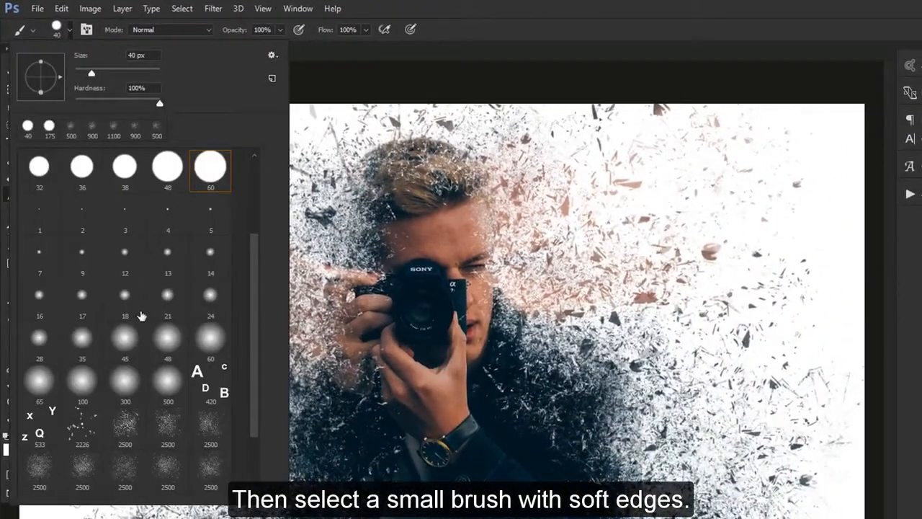
{"action": "double_click", "coordinate": [167, 343]}
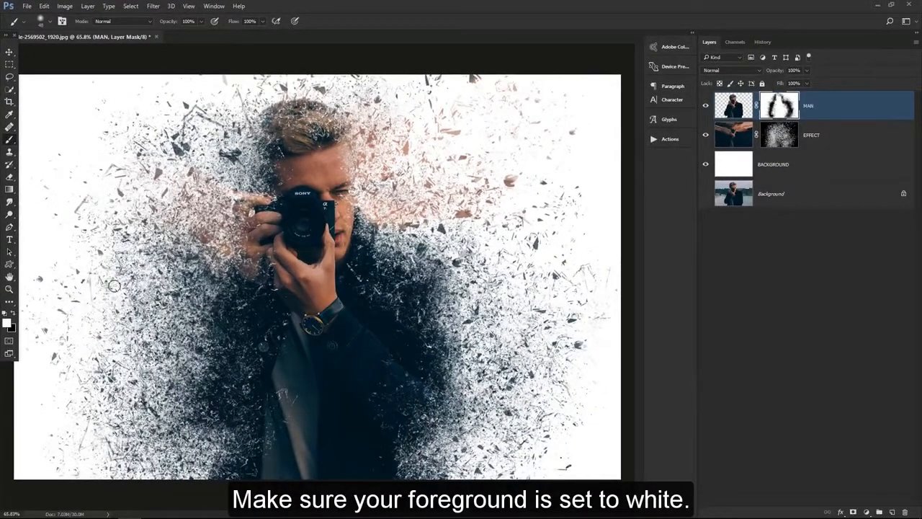
Paint white on the MAN mask over the forehead, face and camera to clear unwanted particles
{"action": "scroll", "coordinate": [341, 151], "scroll_direction": "up", "scroll_amount": 7}
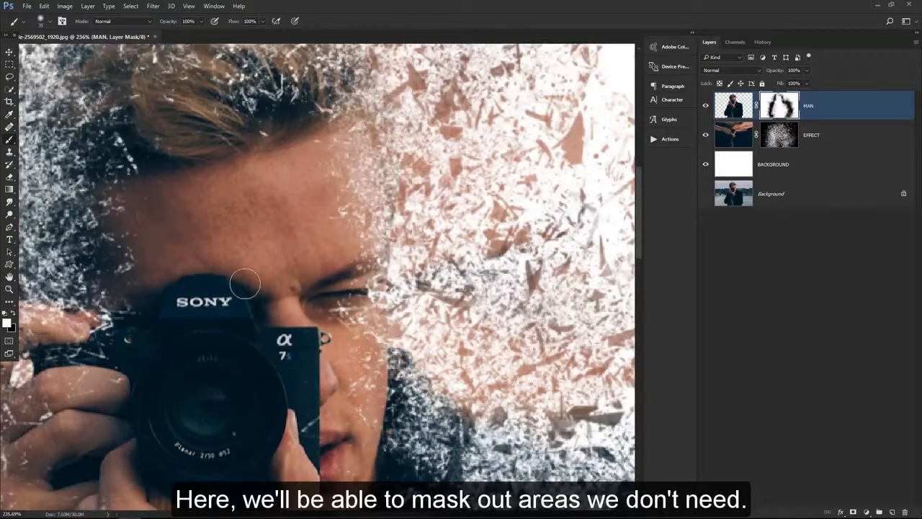
{"action": "left_click_drag", "start_coordinate": [245, 283], "coordinate": [217, 230]}
{"action": "left_click_drag", "start_coordinate": [288, 365], "coordinate": [248, 396]}
{"action": "left_click_drag", "start_coordinate": [315, 422], "coordinate": [313, 305]}
{"action": "left_click_drag", "start_coordinate": [254, 396], "coordinate": [296, 134]}
{"action": "left_click_drag", "start_coordinate": [381, 410], "coordinate": [390, 427]}
{"action": "left_click_drag", "start_coordinate": [240, 261], "coordinate": [250, 465]}
{"action": "left_click_drag", "start_coordinate": [357, 246], "coordinate": [351, 444]}
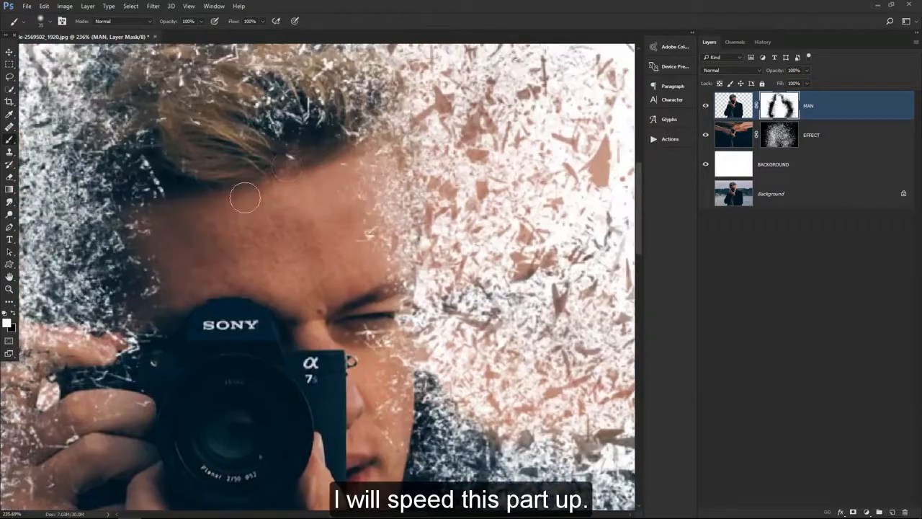
{"action": "left_click_drag", "start_coordinate": [175, 196], "coordinate": [149, 162]}
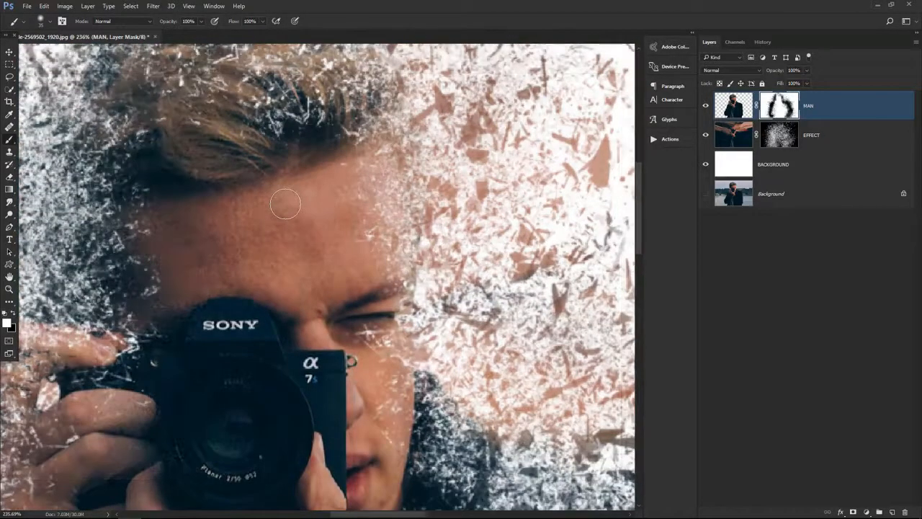
{"action": "key", "text": "ctrl+0"}
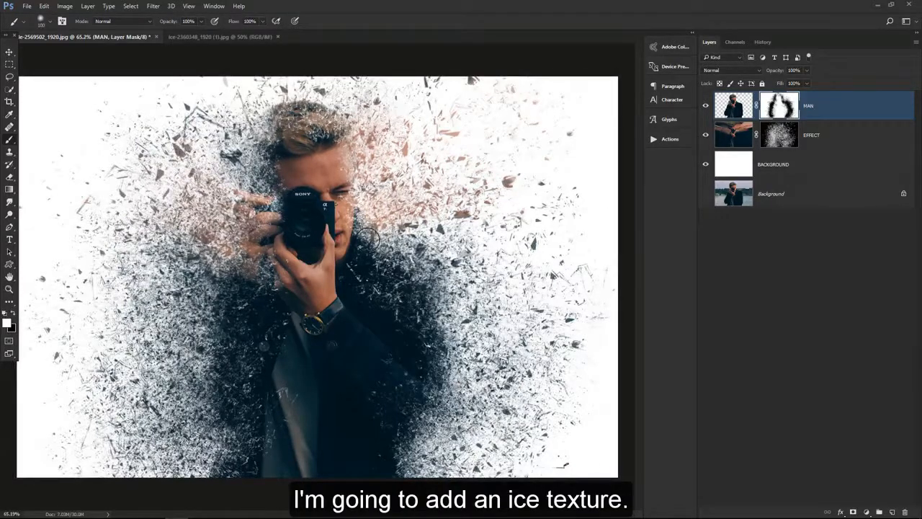
Bring the ice texture image into the portrait document with the Move Tool and centre it on the canvas
{"action": "left_click", "coordinate": [183, 35]}
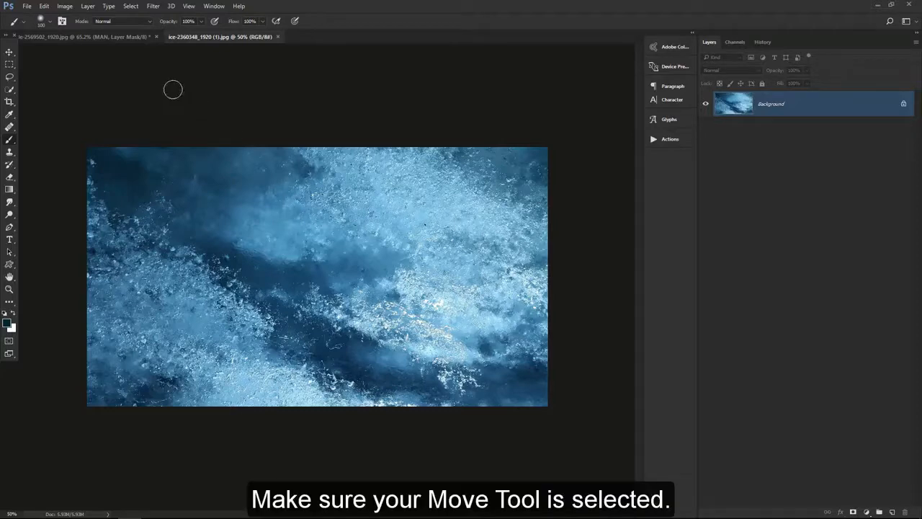
{"action": "left_click", "coordinate": [12, 52]}
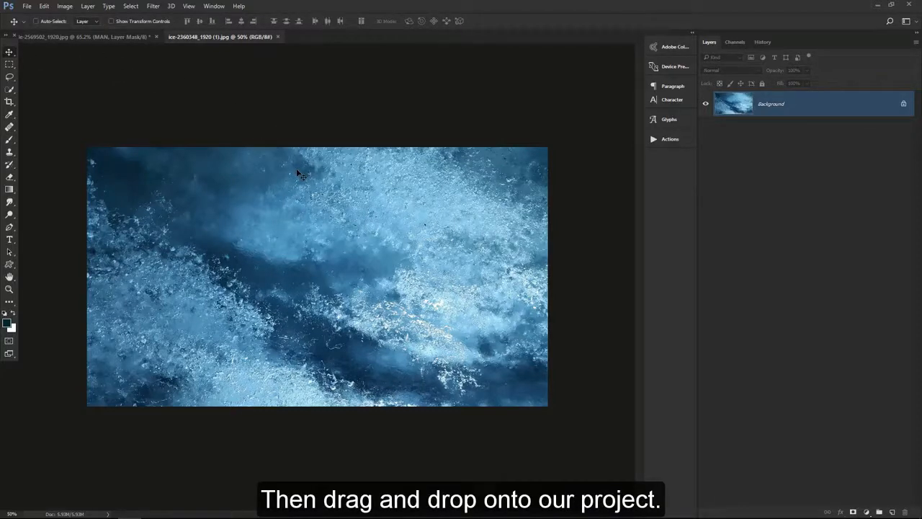
{"action": "left_click_drag", "start_coordinate": [301, 174], "coordinate": [285, 198]}
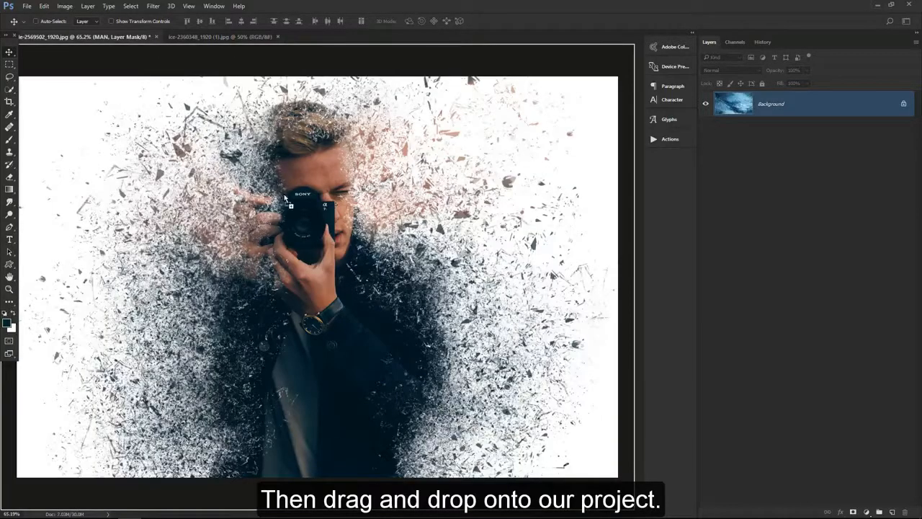
{"action": "left_click_drag", "start_coordinate": [316, 240], "coordinate": [315, 249]}
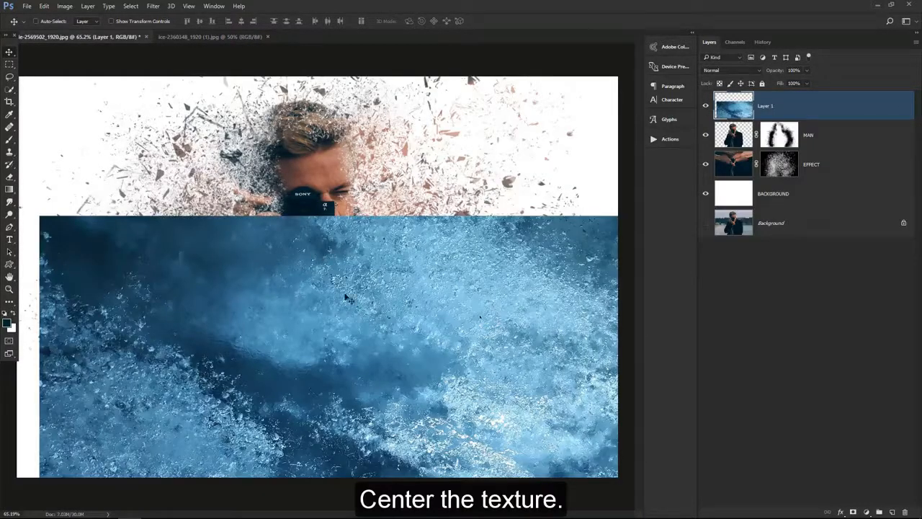
{"action": "left_click_drag", "start_coordinate": [347, 298], "coordinate": [335, 213]}
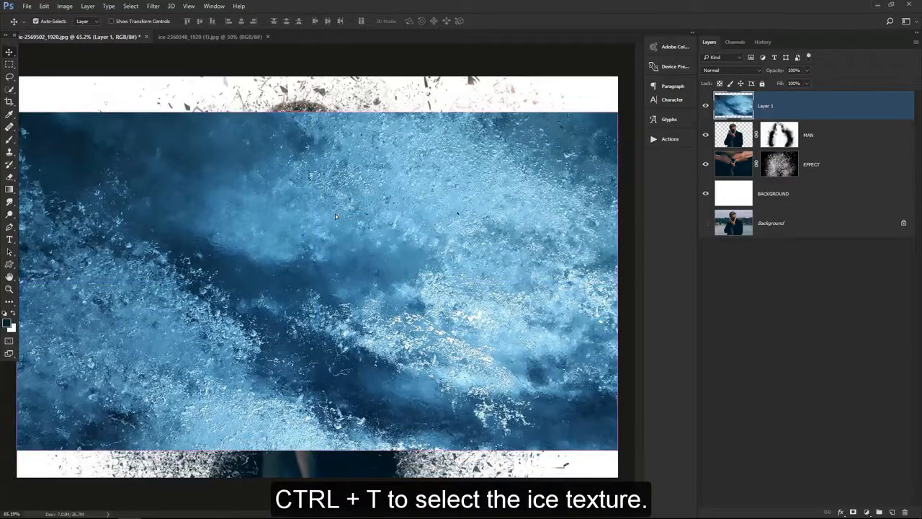
Scale the ice texture proportionally to about 121% and centre it so it covers the whole canvas
{"action": "key", "text": "ctrl+t"}
{"action": "key", "text": "ctrl+0"}
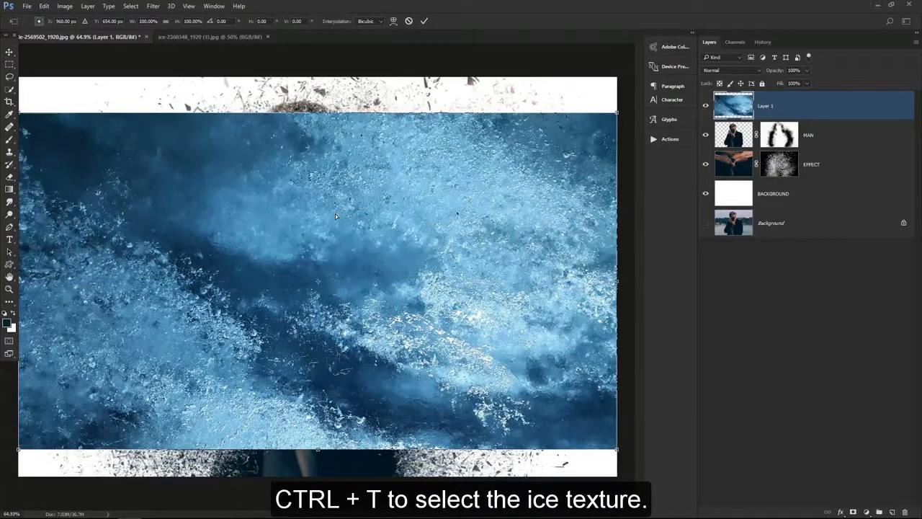
{"action": "left_click_drag", "start_coordinate": [617, 112], "coordinate": [693, 61]}
{"action": "left_click_drag", "start_coordinate": [447, 235], "coordinate": [448, 229]}
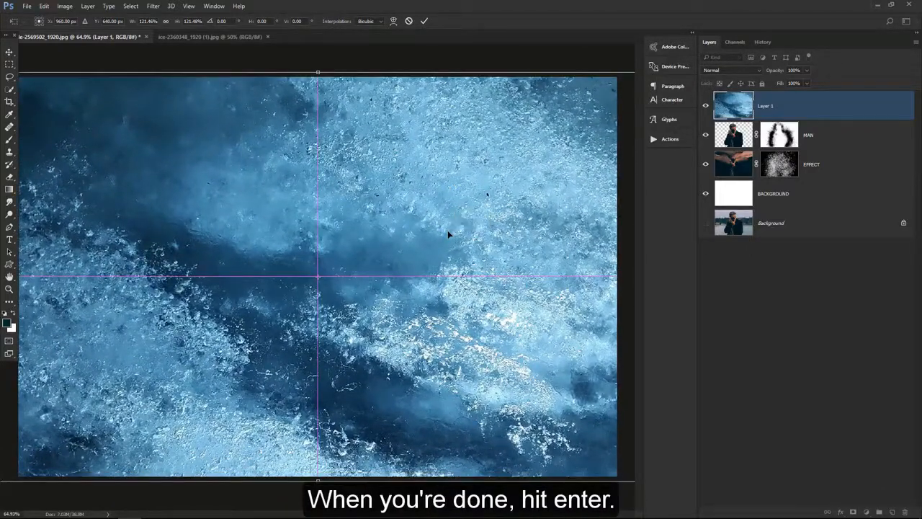
{"action": "left_click", "coordinate": [424, 21]}
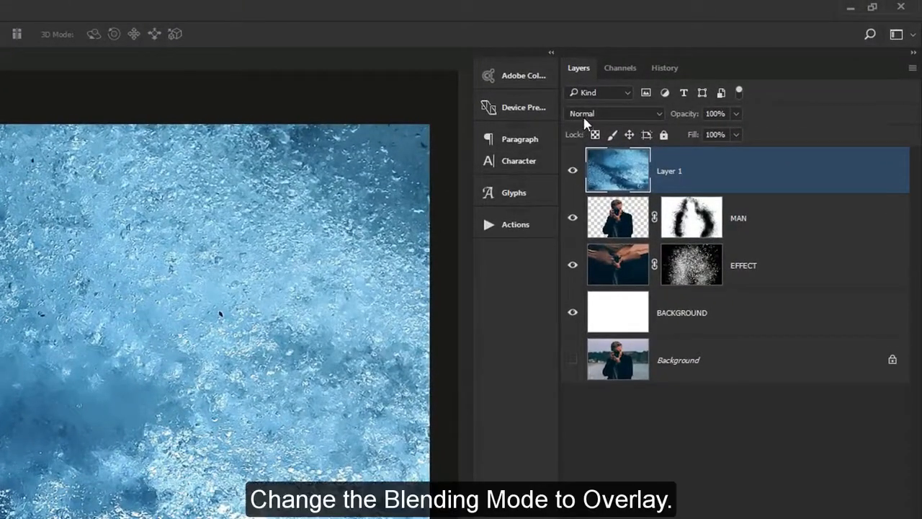
Set the ice texture layer's blending mode to Overlay and its opacity to 70%
{"action": "left_click", "coordinate": [588, 115]}
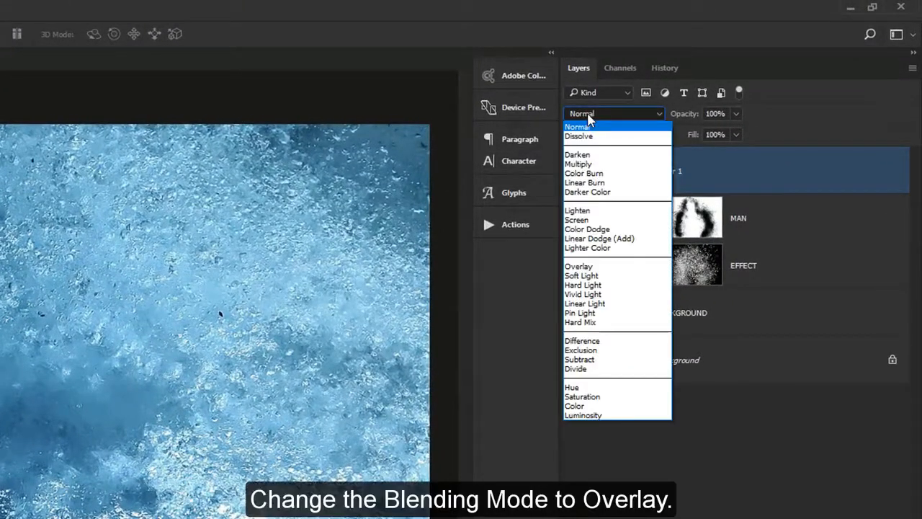
{"action": "left_click", "coordinate": [603, 267]}
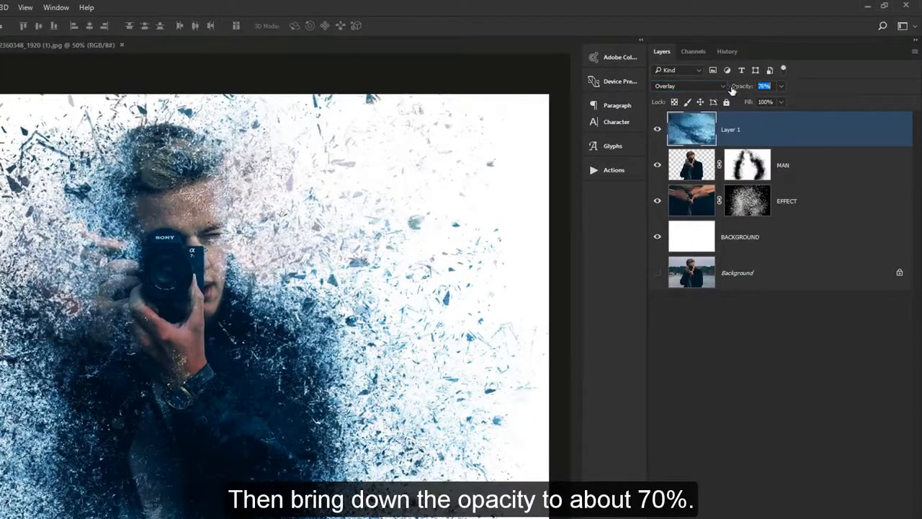
{"action": "left_click_drag", "start_coordinate": [732, 90], "coordinate": [729, 90]}
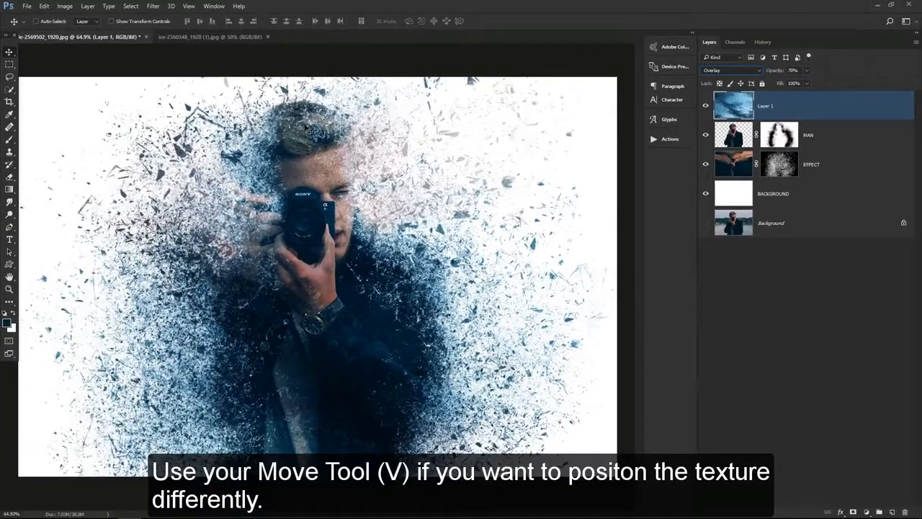
Reposition the ice texture over the man and rename its layer ICE TEXTURE
{"action": "left_click_drag", "start_coordinate": [295, 189], "coordinate": [237, 193]}
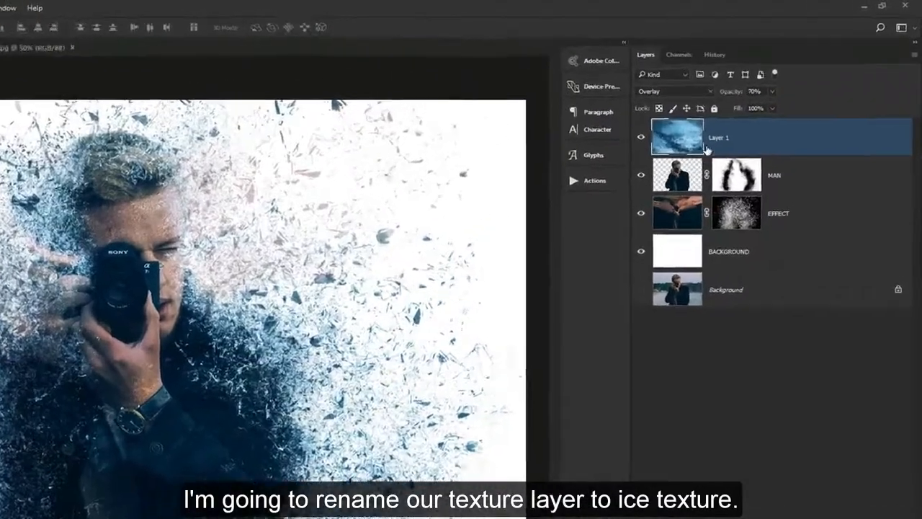
{"action": "double_click", "coordinate": [766, 104]}
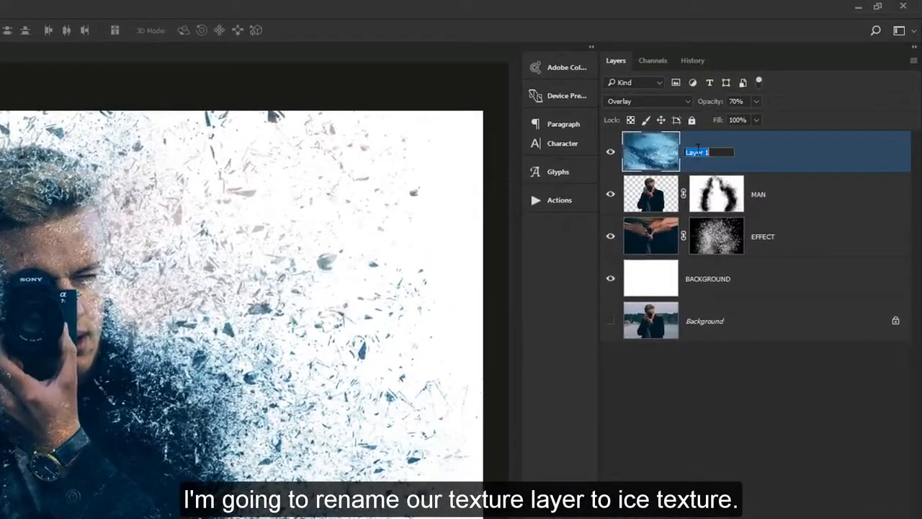
{"action": "key", "text": "BackSpace"}
{"action": "type", "text": "ICE TEXTURE"}
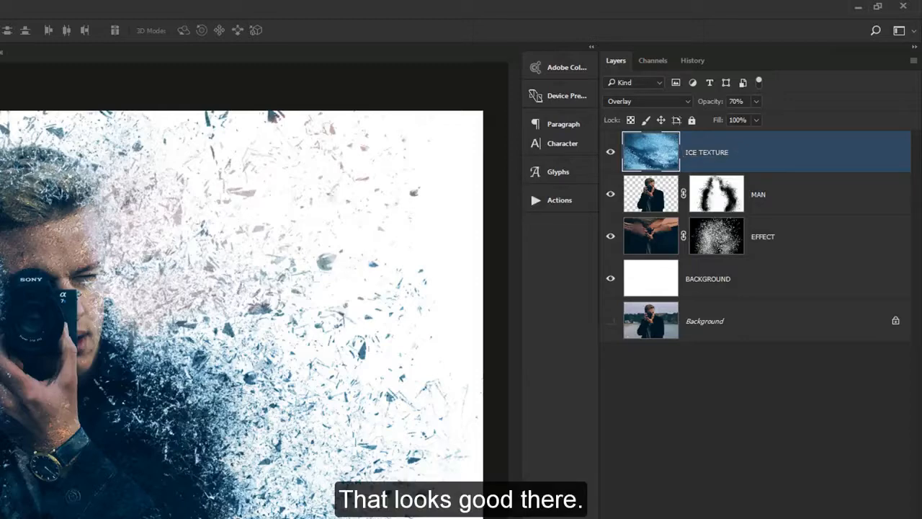
{"action": "key", "text": "Return"}
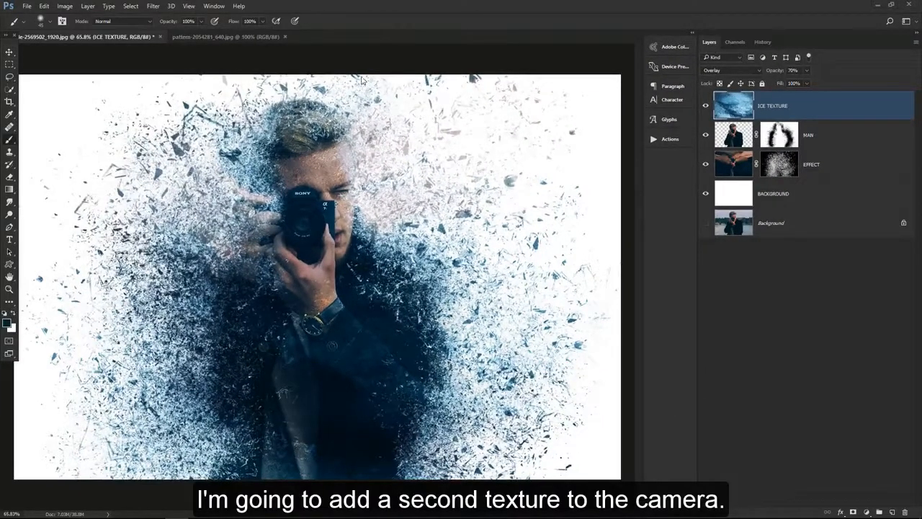
Bring the frost pattern image into the portrait document as a new layer over the man
{"action": "left_click", "coordinate": [258, 35]}
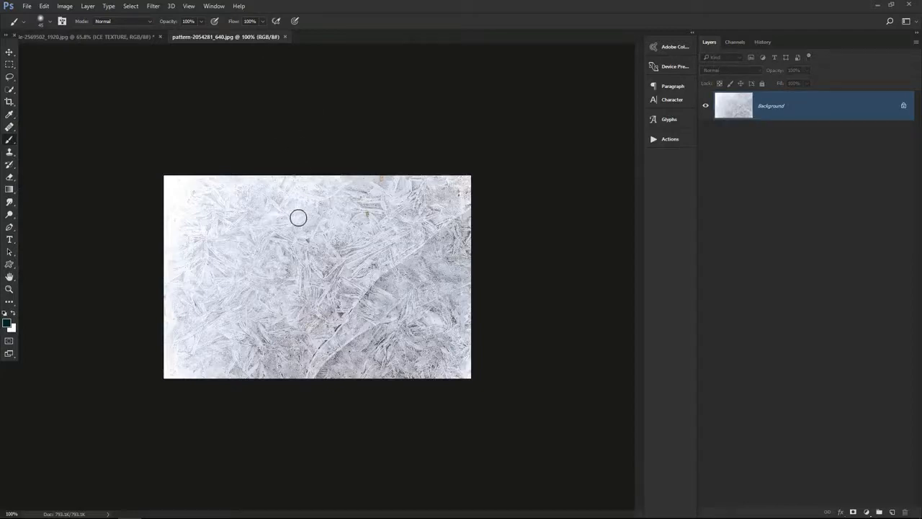
{"action": "left_click", "coordinate": [10, 52]}
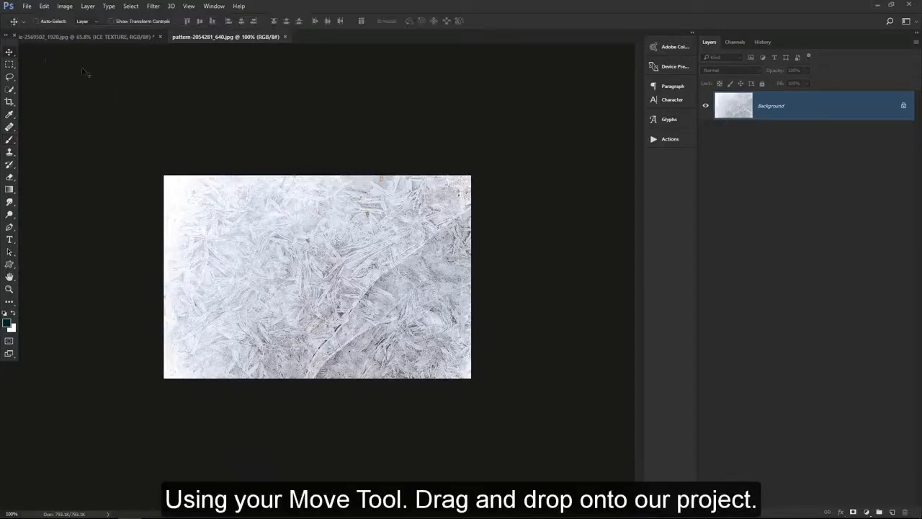
{"action": "mouse_move", "coordinate": [292, 188]}
{"action": "left_mouse_down"}
{"action": "mouse_move", "coordinate": [189, 72]}
{"action": "mouse_move", "coordinate": [146, 41]}
{"action": "mouse_move", "coordinate": [283, 190]}
{"action": "left_mouse_up"}
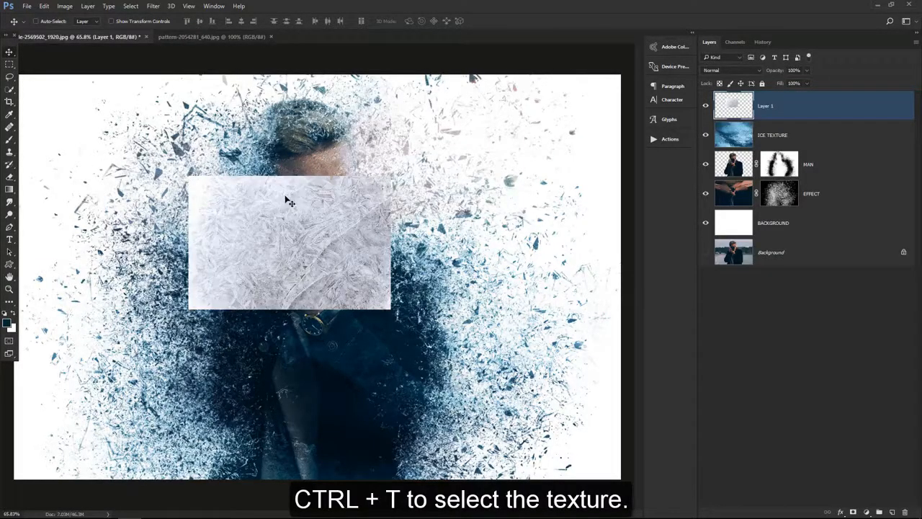
Scale the frost pattern proportionally to about 47% and place it over the camera
{"action": "key", "text": "ctrl+t"}
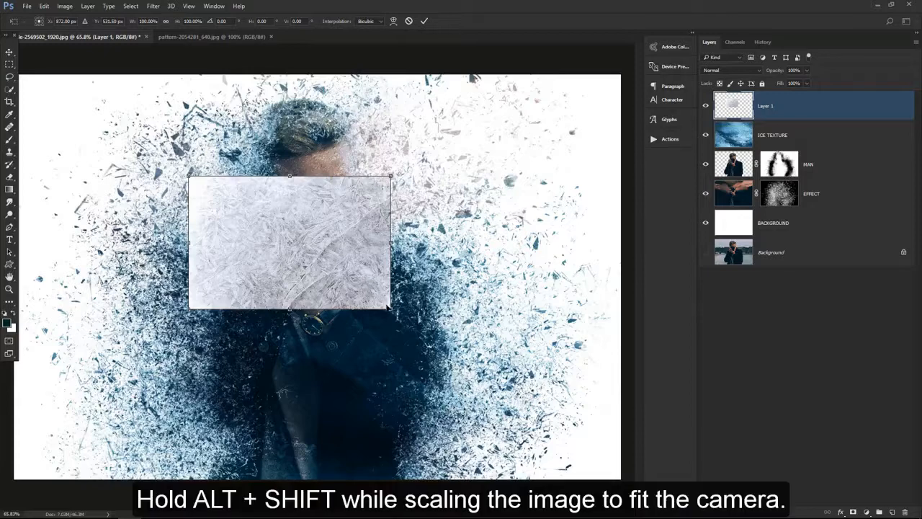
{"action": "left_click_drag", "start_coordinate": [379, 299], "coordinate": [324, 242]}
{"action": "left_click_drag", "start_coordinate": [324, 242], "coordinate": [333, 225]}
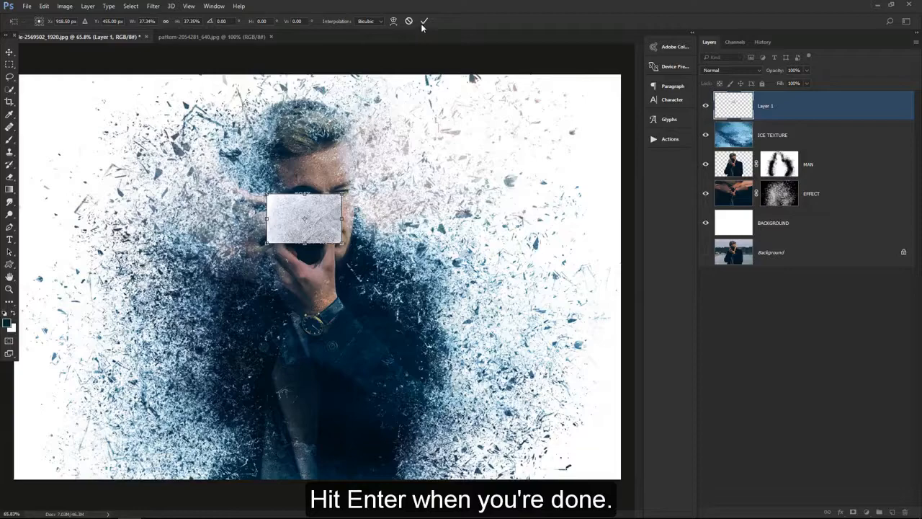
{"action": "left_click", "coordinate": [423, 22]}
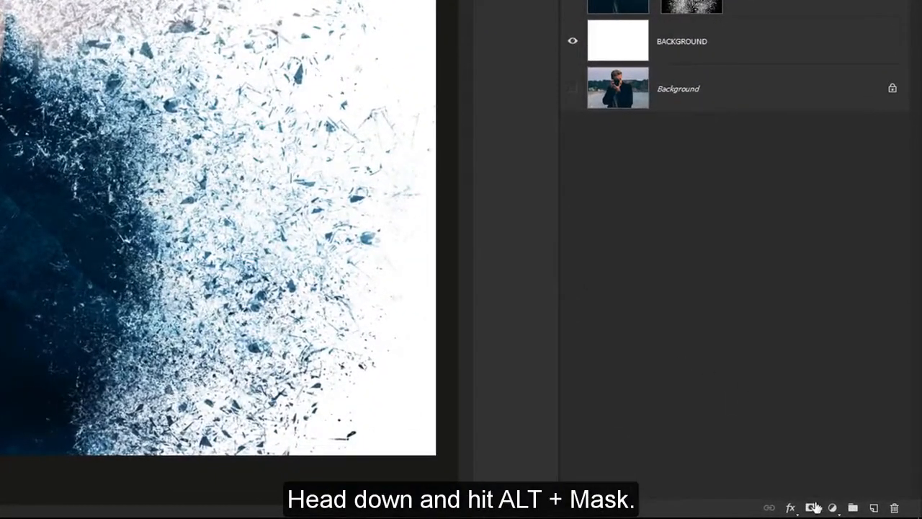
Hide the frost pattern with a black layer mask and activate the Brush Tool for painting on the camera
{"action": "left_click", "coordinate": [813, 508], "text": "alt"}
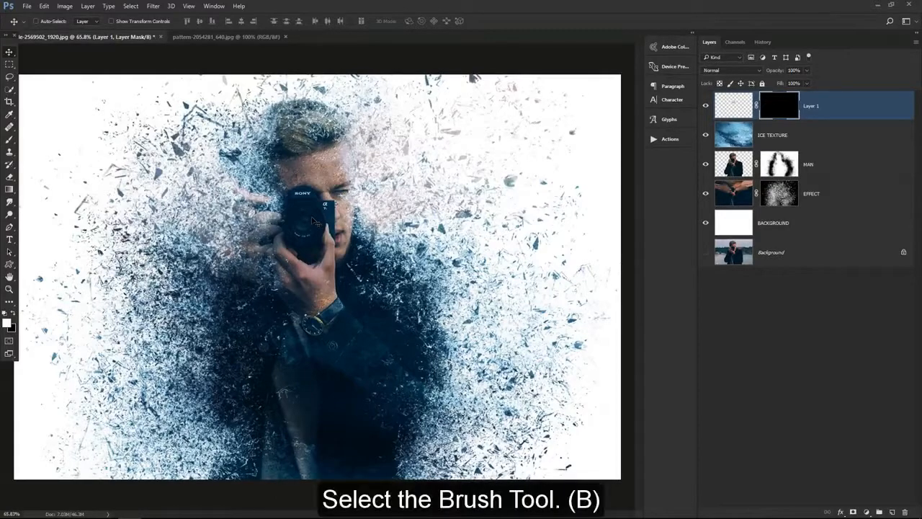
{"action": "left_click_drag", "start_coordinate": [306, 220], "coordinate": [349, 223]}
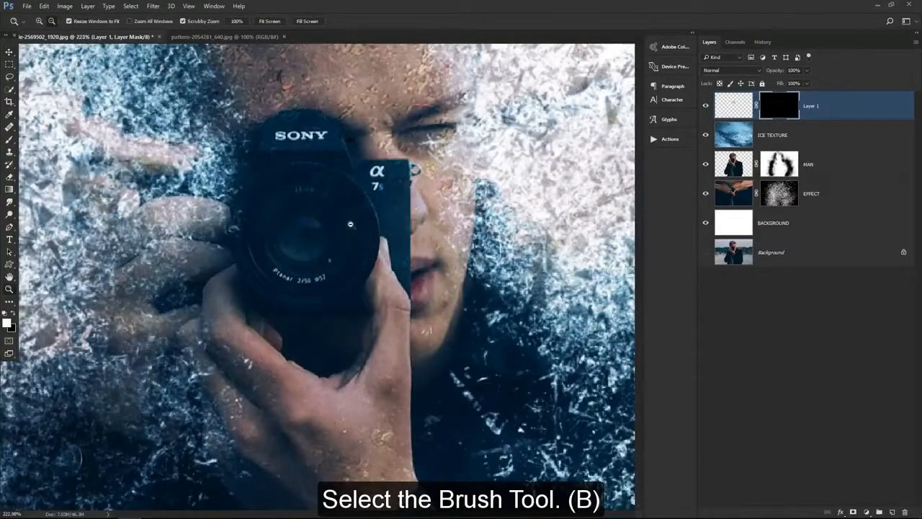
{"action": "right_click", "coordinate": [10, 140]}
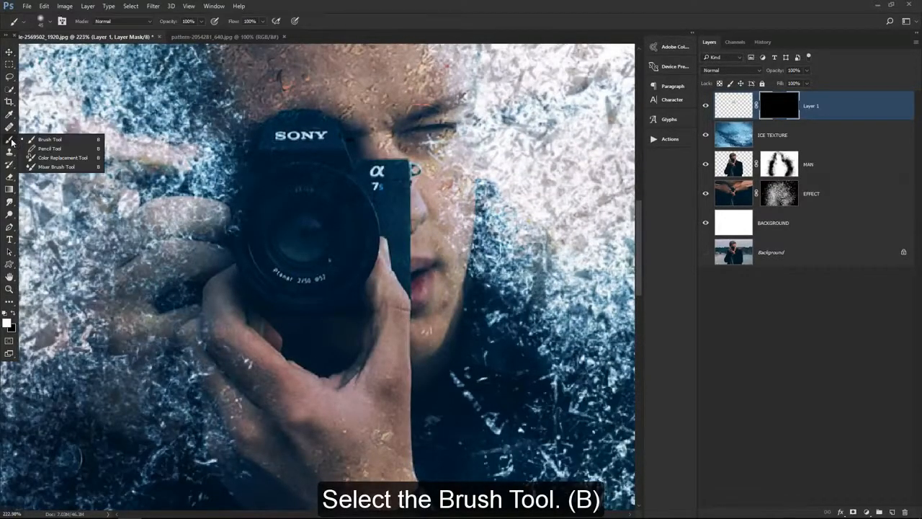
{"action": "left_click", "coordinate": [50, 137]}
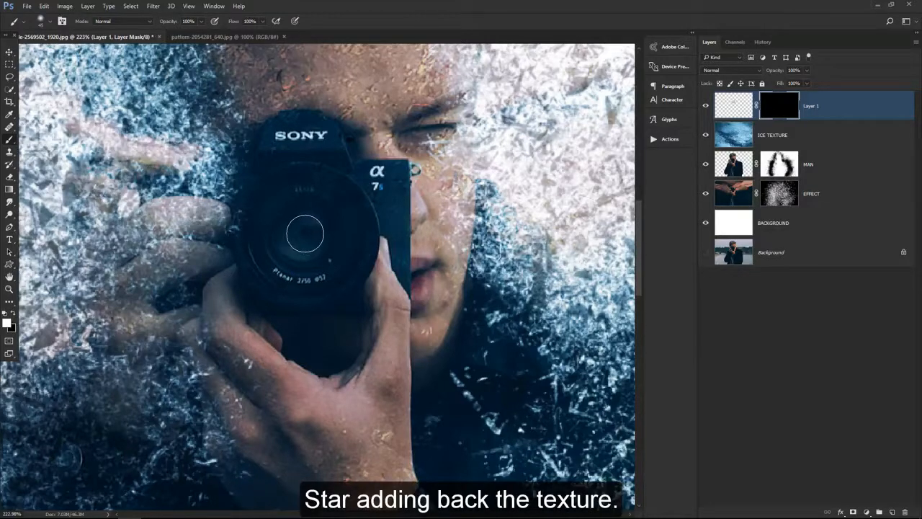
Paint the frost texture back over the camera lens on the layer mask and set the layer's blend mode to Overlay
{"action": "mouse_move", "coordinate": [304, 233]}
{"action": "left_mouse_down"}
{"action": "mouse_move", "coordinate": [296, 227]}
{"action": "mouse_move", "coordinate": [299, 241]}
{"action": "mouse_move", "coordinate": [290, 242]}
{"action": "mouse_move", "coordinate": [305, 198]}
{"action": "mouse_move", "coordinate": [267, 244]}
{"action": "mouse_move", "coordinate": [328, 275]}
{"action": "mouse_move", "coordinate": [335, 196]}
{"action": "mouse_move", "coordinate": [275, 268]}
{"action": "mouse_move", "coordinate": [338, 285]}
{"action": "mouse_move", "coordinate": [354, 224]}
{"action": "left_mouse_up"}
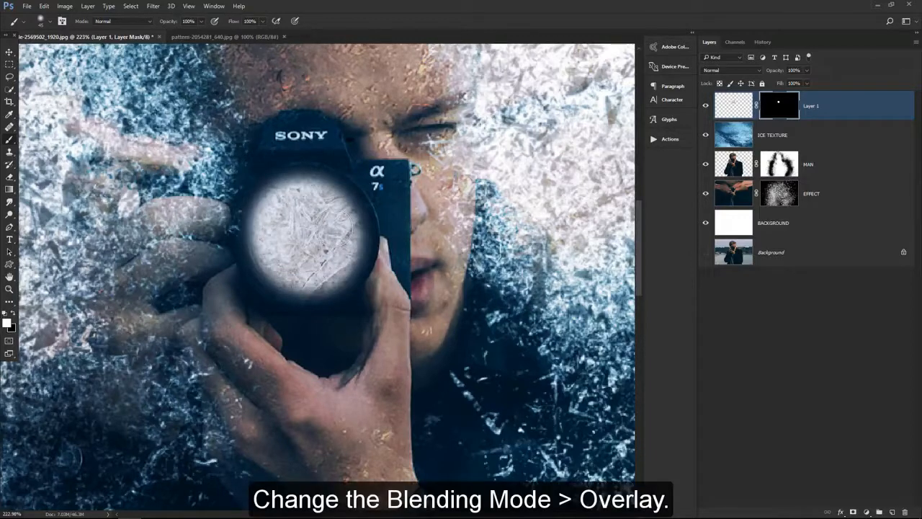
{"action": "left_click", "coordinate": [720, 70]}
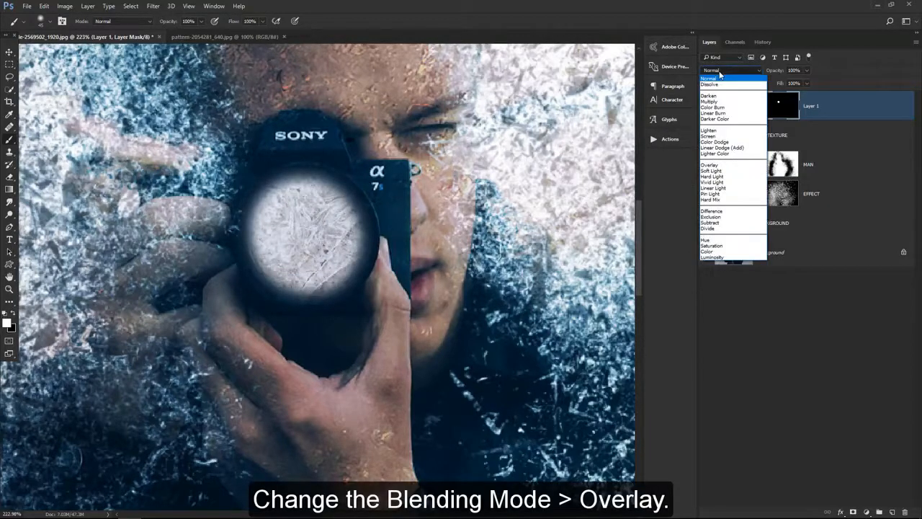
{"action": "left_click", "coordinate": [720, 165]}
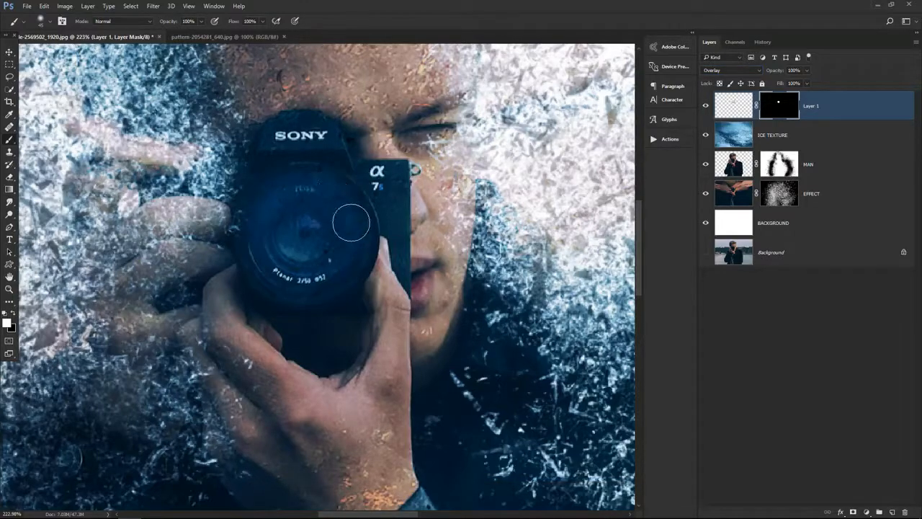
{"action": "key", "text": "ctrl+0"}
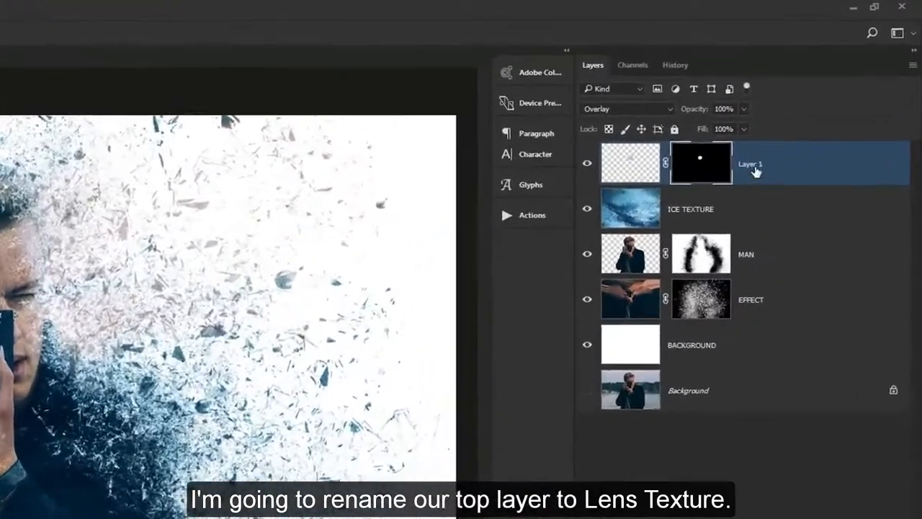
Rename the top frost layer LENS TEXTURE
{"action": "double_click", "coordinate": [815, 106]}
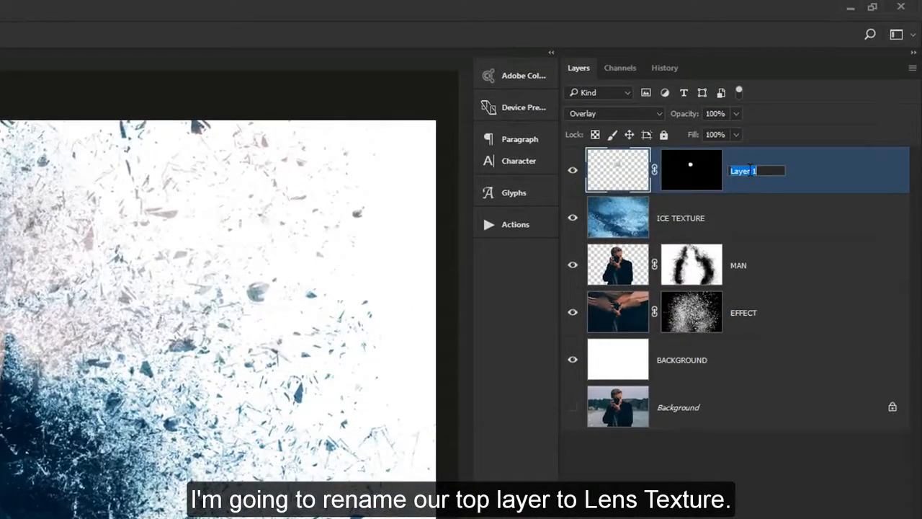
{"action": "type", "text": "LENS TEXTURE"}
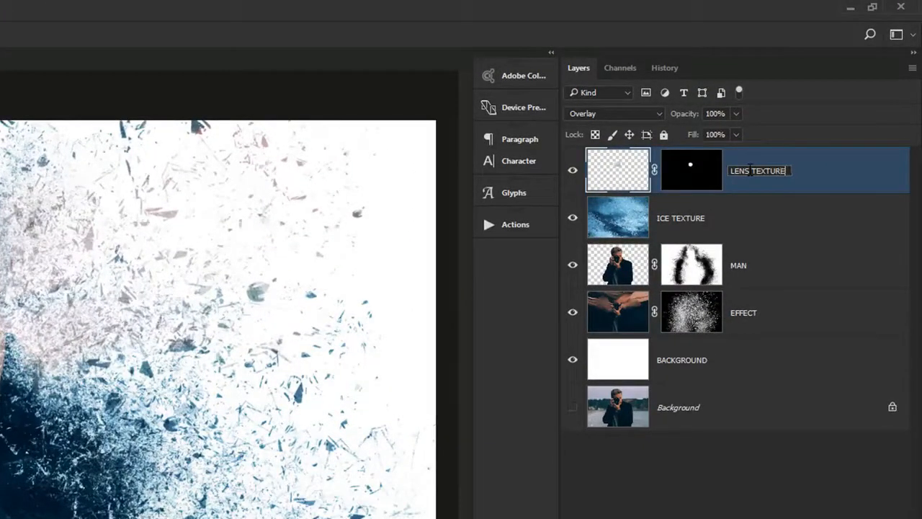
{"action": "key", "text": "Return"}
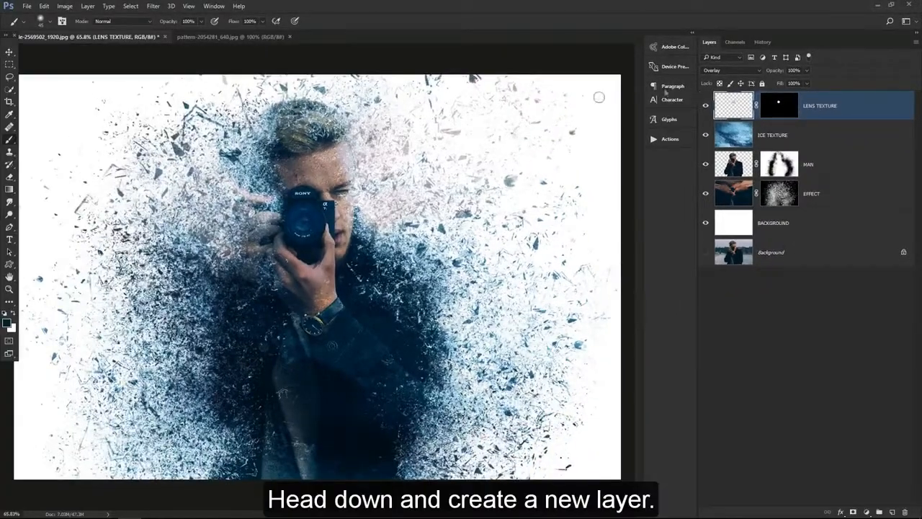
Create a new top layer named FLARE and set its blend mode to Color Dodge
{"action": "left_click", "coordinate": [892, 511]}
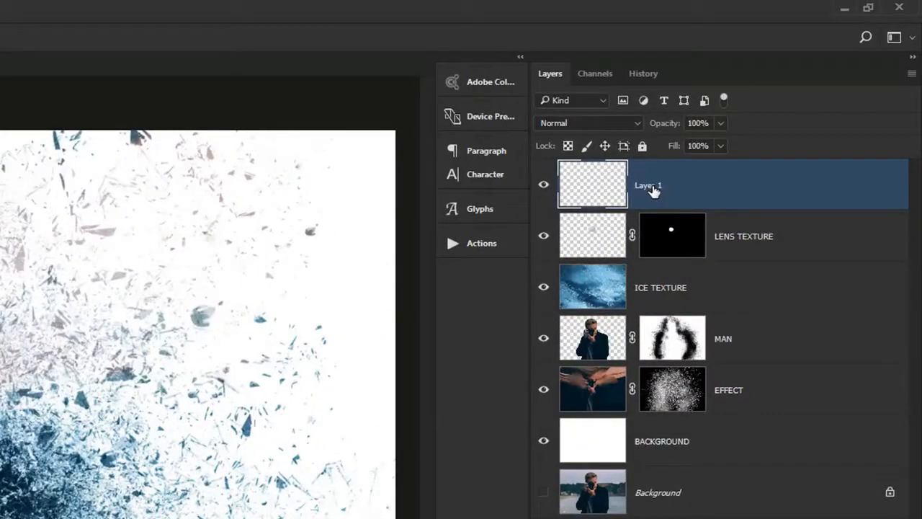
{"action": "double_click", "coordinate": [653, 187]}
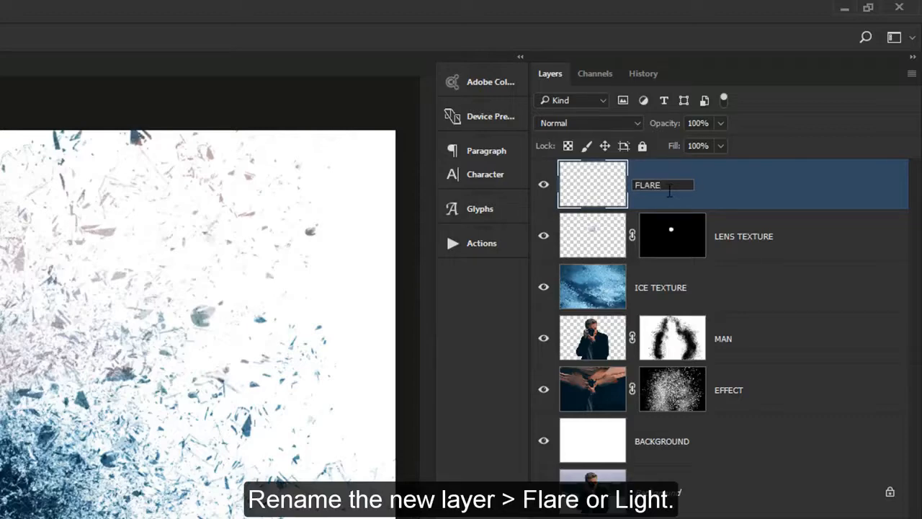
{"action": "key", "text": "Return"}
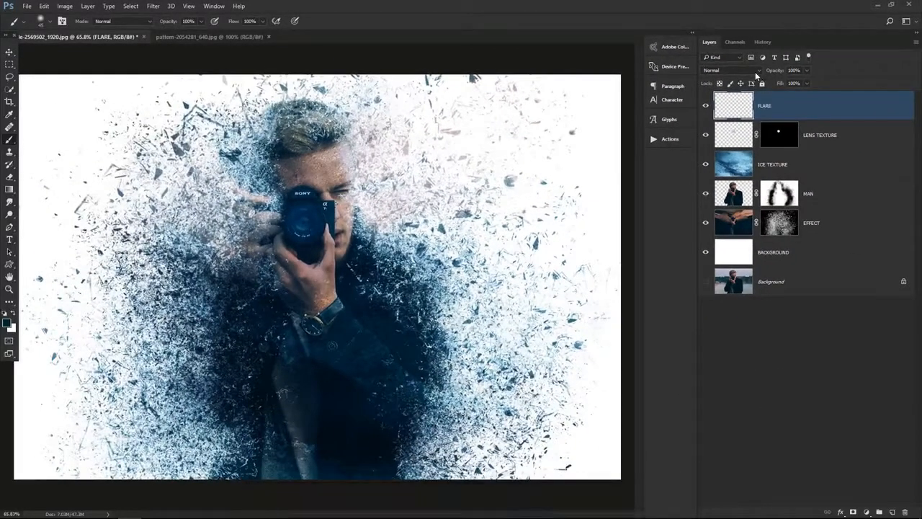
{"action": "left_click", "coordinate": [755, 71]}
{"action": "left_click", "coordinate": [759, 142]}
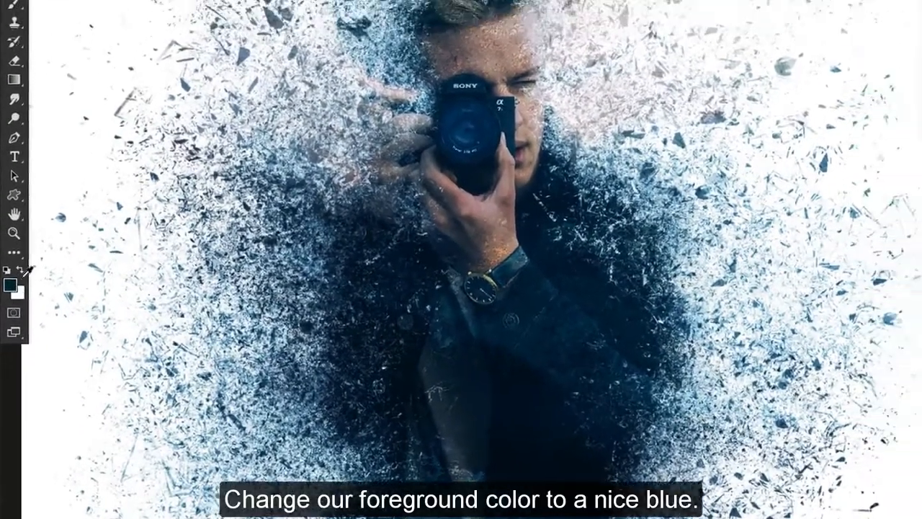
Set the foreground color to the bright blue 00c6ff
{"action": "left_click", "coordinate": [16, 266]}
{"action": "double_click", "coordinate": [800, 353]}
{"action": "type", "text": "00c6ff"}
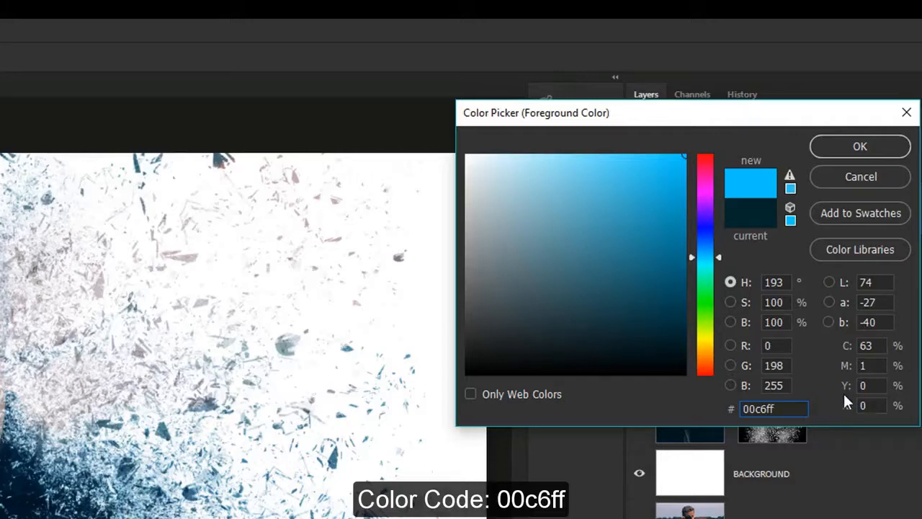
{"action": "left_click", "coordinate": [860, 146]}
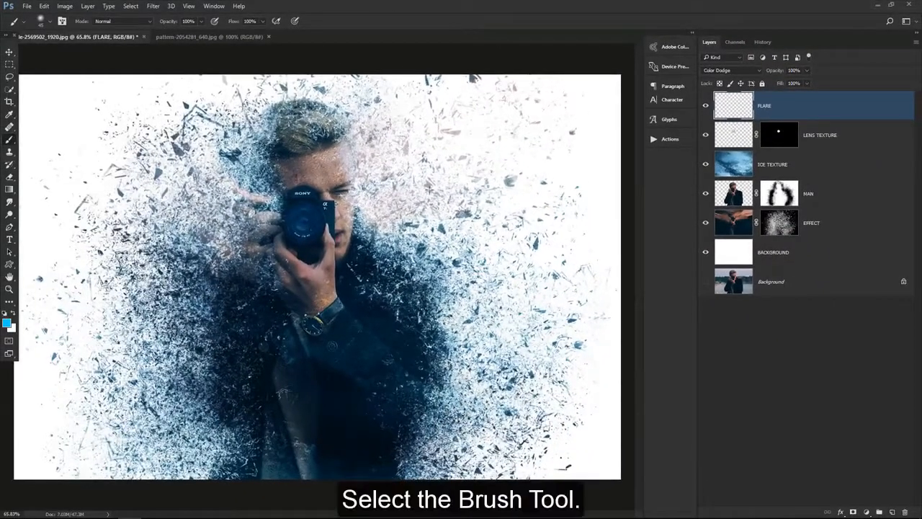
Add a blue glow to the camera lens with a 125-pixel brush and lower the FLARE layer's opacity to 60%
{"action": "right_click", "coordinate": [7, 141]}
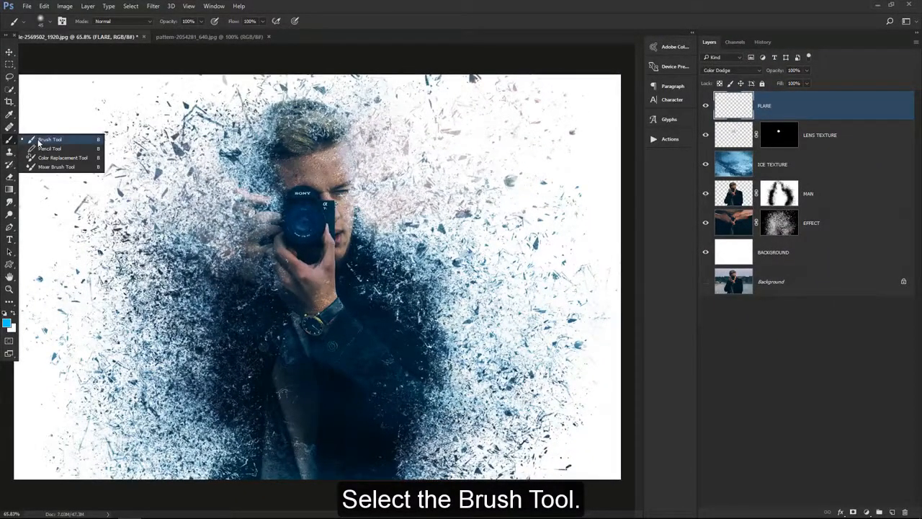
{"action": "left_click", "coordinate": [39, 141]}
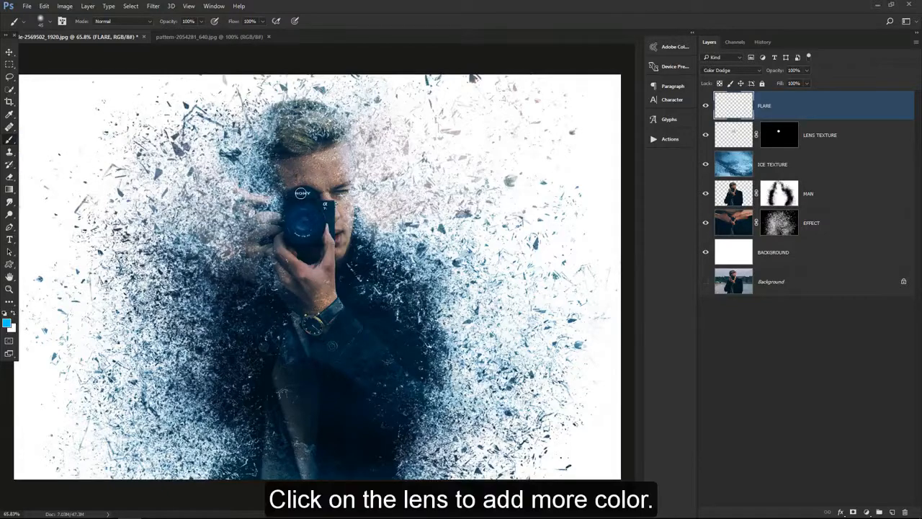
{"action": "key", "text": "bracketright"}
{"action": "key", "text": "bracketright"}
{"action": "key", "text": "bracketright"}
{"action": "key", "text": "bracketright"}
{"action": "key", "text": "bracketright"}
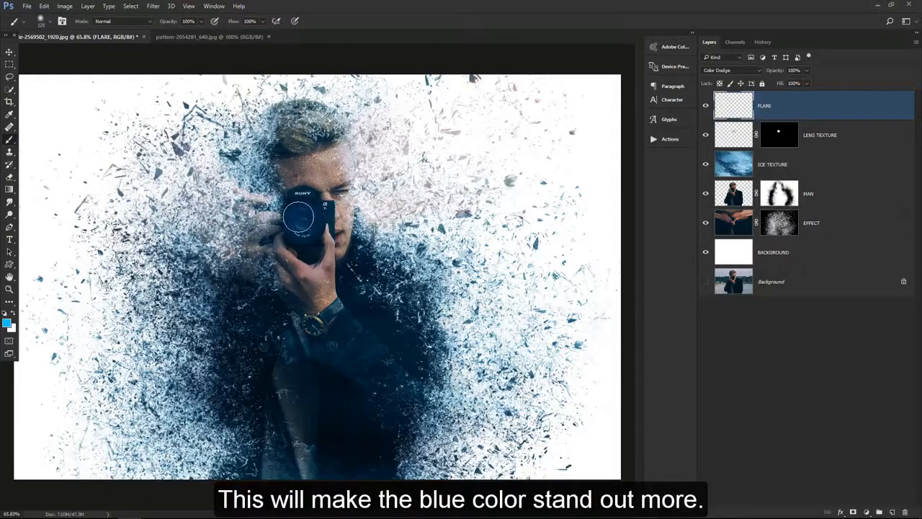
{"action": "left_click", "coordinate": [296, 217]}
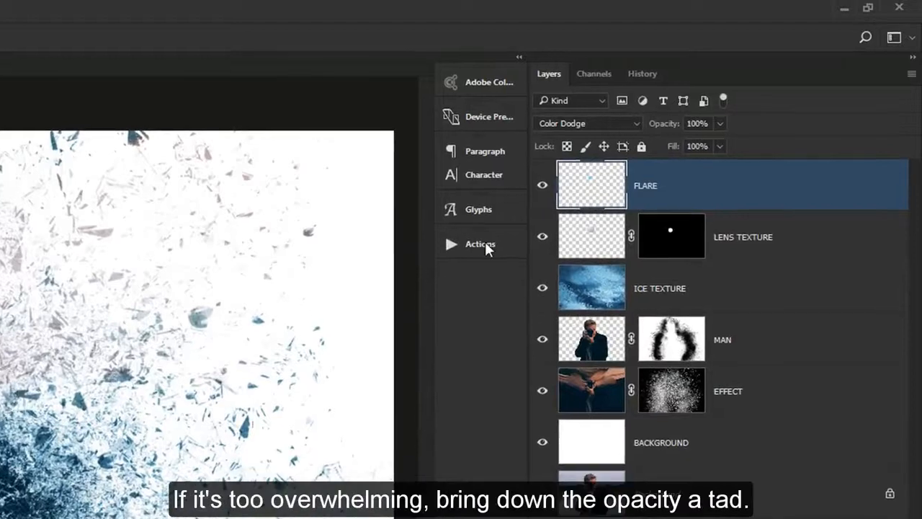
{"action": "left_click_drag", "start_coordinate": [664, 123], "coordinate": [642, 123]}
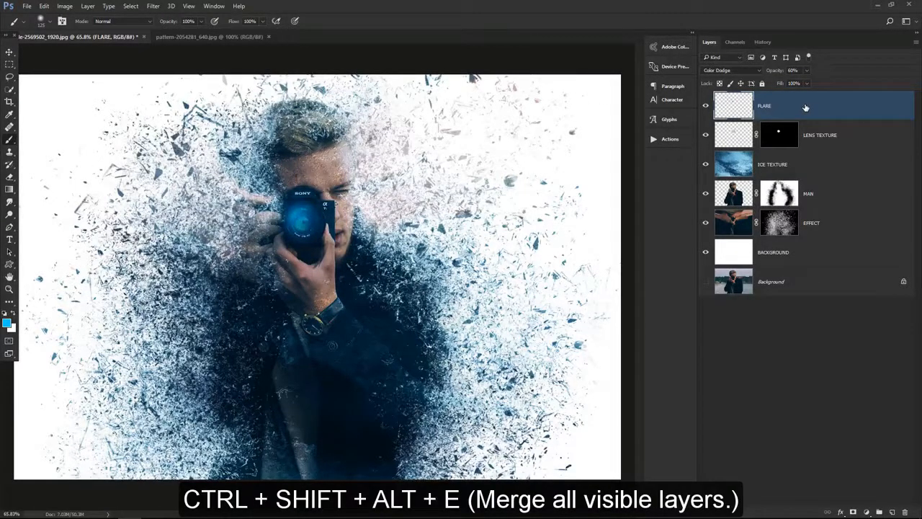
Merge all visible layers into a new top layer named MERGED and convert it to a Smart Object
{"action": "key", "text": "ctrl+shift+alt+e"}
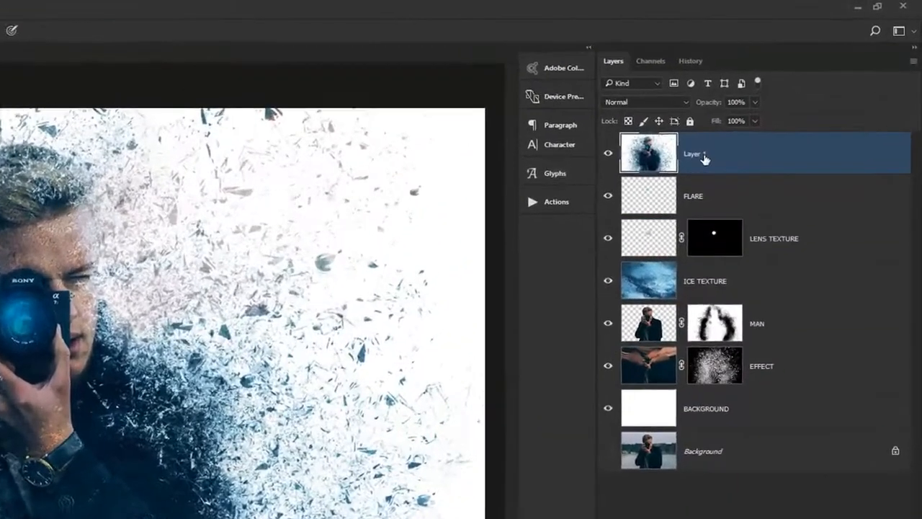
{"action": "double_click", "coordinate": [771, 107]}
{"action": "type", "text": "M"}
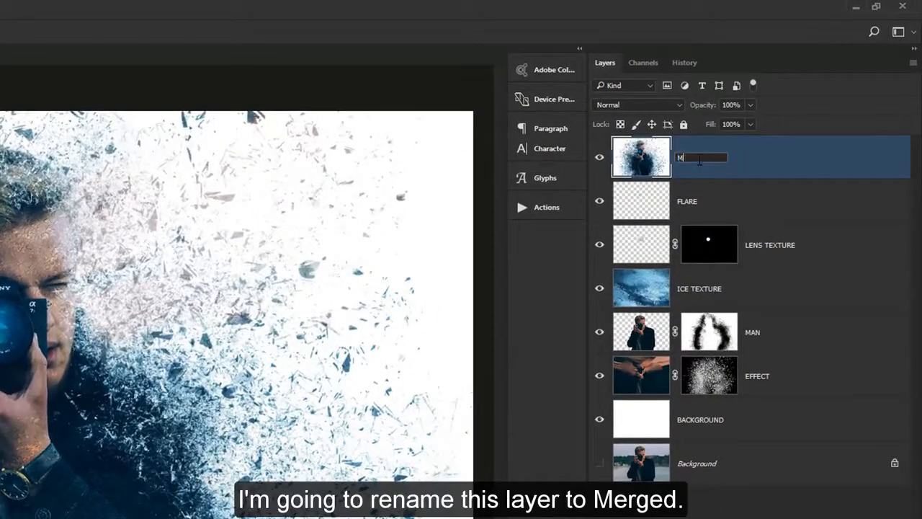
{"action": "type", "text": "ERGED"}
{"action": "key", "text": "Return"}
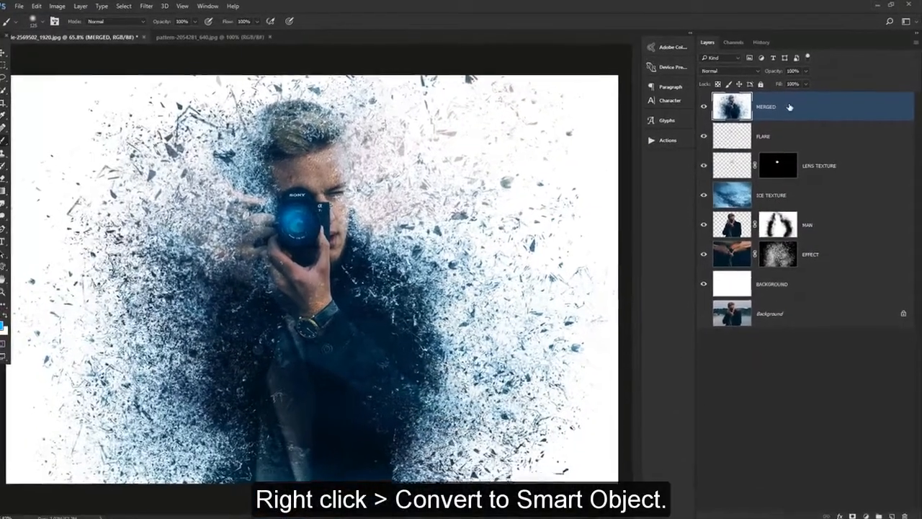
{"action": "right_click", "coordinate": [790, 106]}
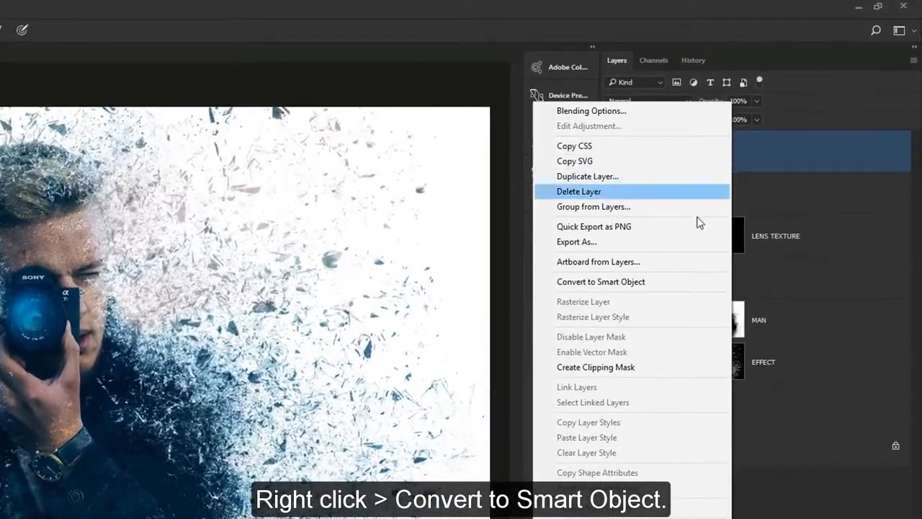
{"action": "left_click", "coordinate": [697, 282]}
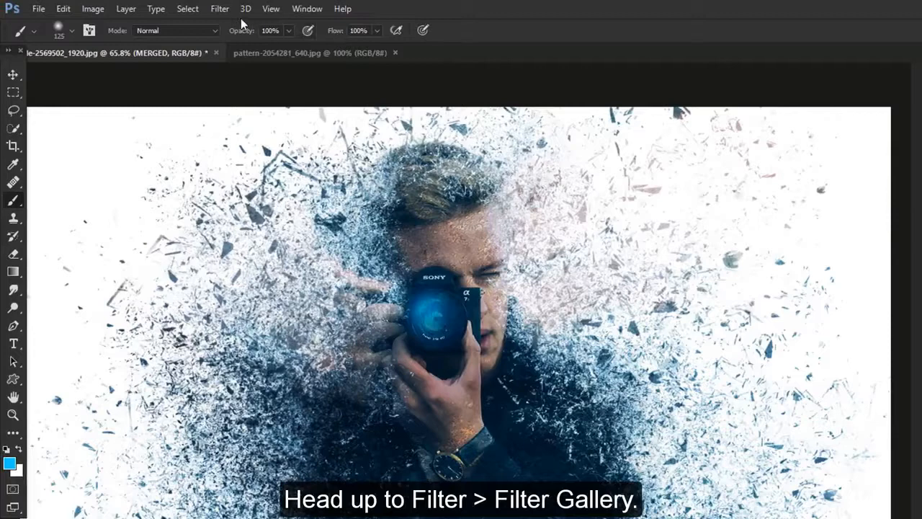
Apply the Filter Gallery's Accented Edges to the MERGED layer with Edge Width 1, Edge Brightness 38 and Smoothness 3
{"action": "left_click", "coordinate": [219, 10]}
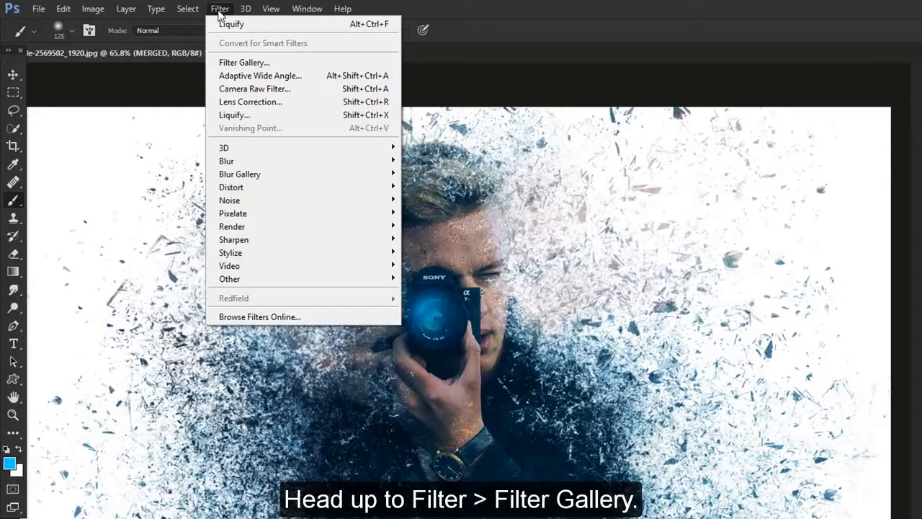
{"action": "left_click", "coordinate": [266, 64]}
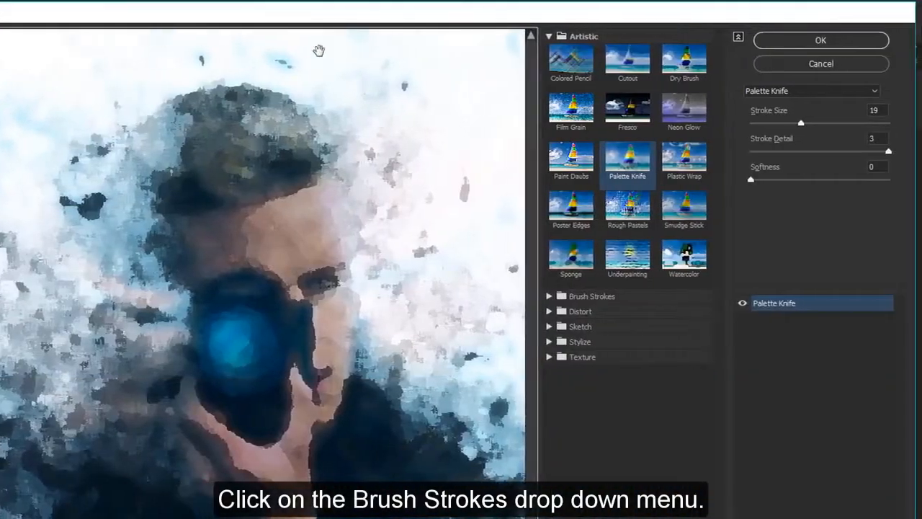
{"action": "left_click", "coordinate": [606, 37]}
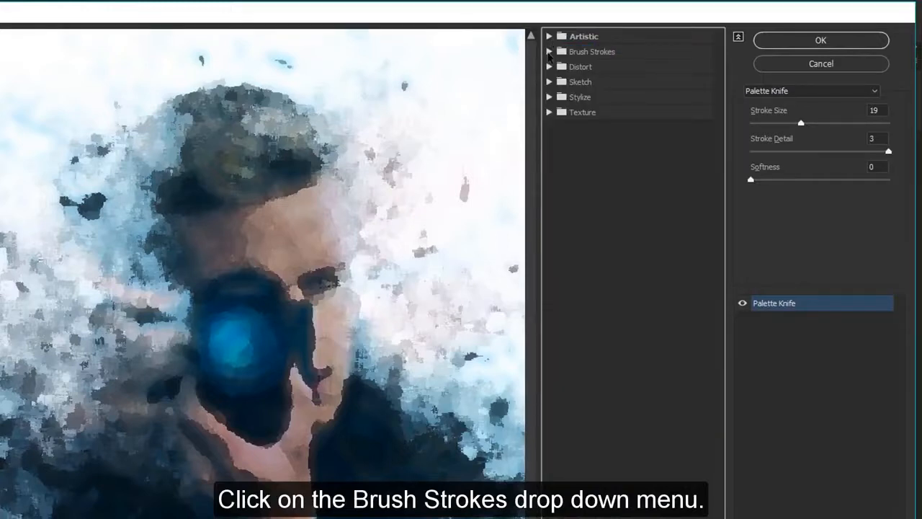
{"action": "left_click", "coordinate": [550, 52]}
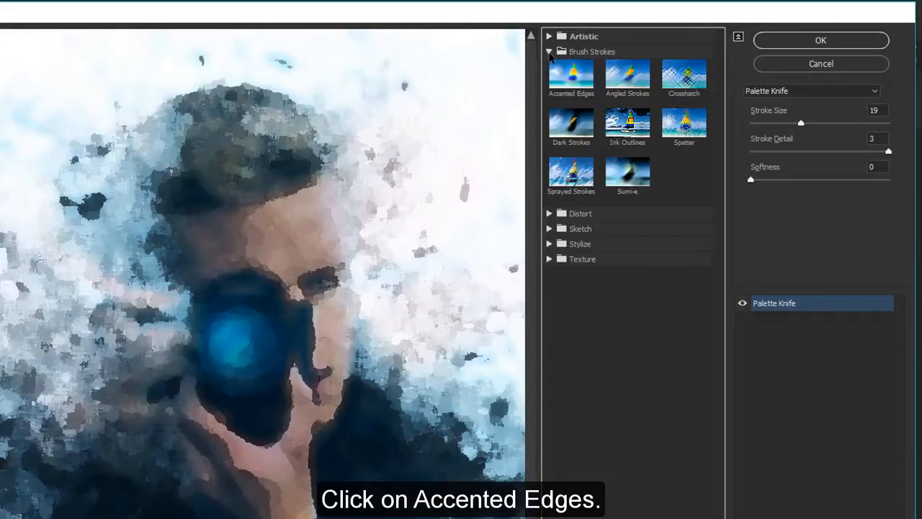
{"action": "left_click", "coordinate": [569, 94]}
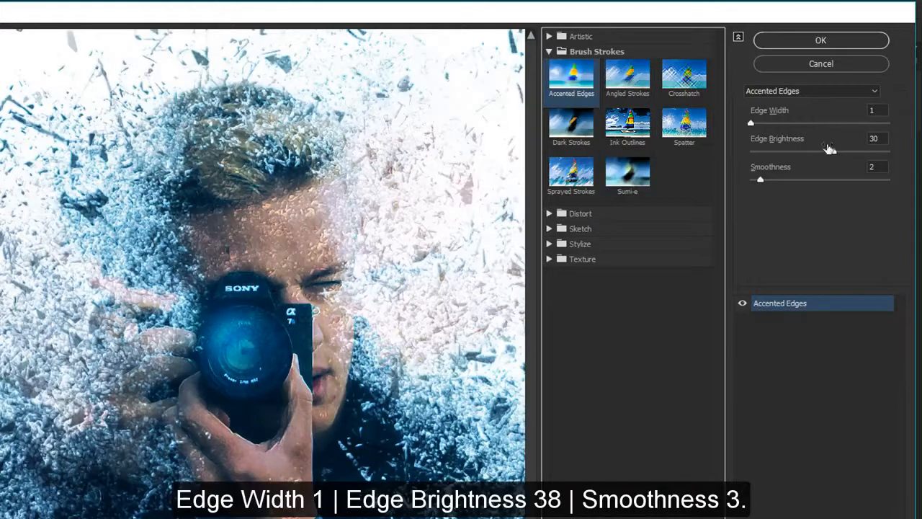
{"action": "left_click_drag", "start_coordinate": [834, 151], "coordinate": [852, 156]}
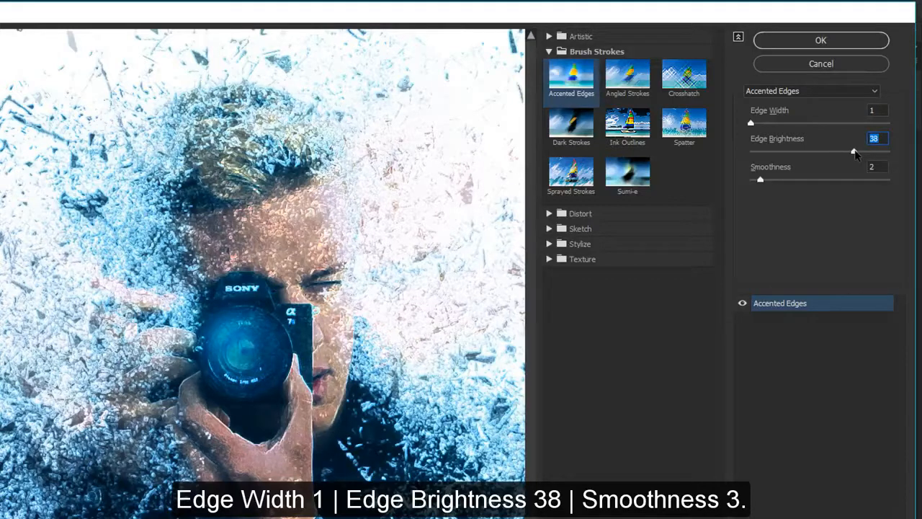
{"action": "left_click_drag", "start_coordinate": [761, 181], "coordinate": [768, 182]}
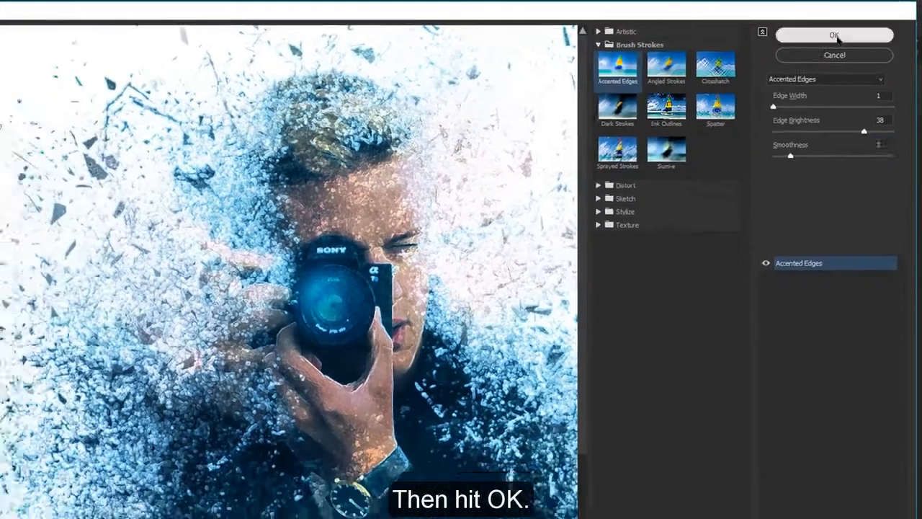
{"action": "left_click", "coordinate": [825, 41]}
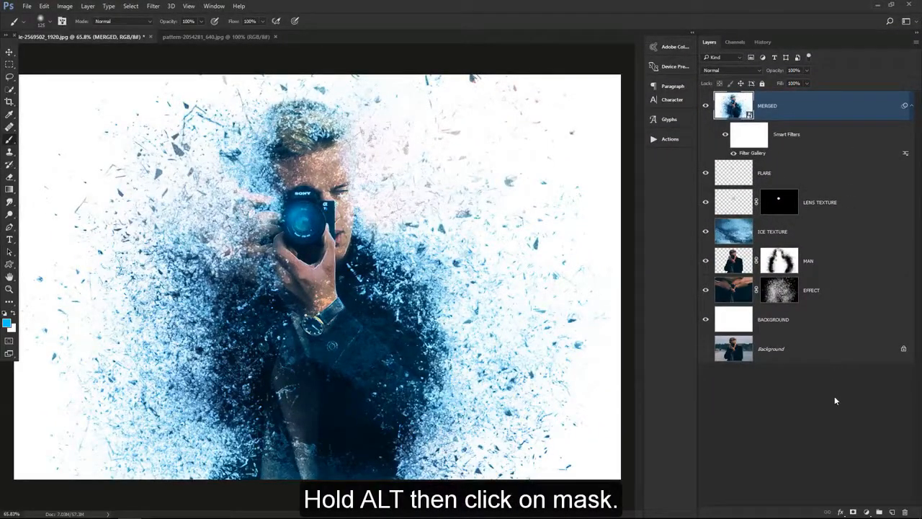
Hide the MERGED layer with a black mask and paint the effect back over the sleeve, hand and camera, starting with a 250-pixel brush
{"action": "left_click", "coordinate": [853, 512], "text": "alt"}
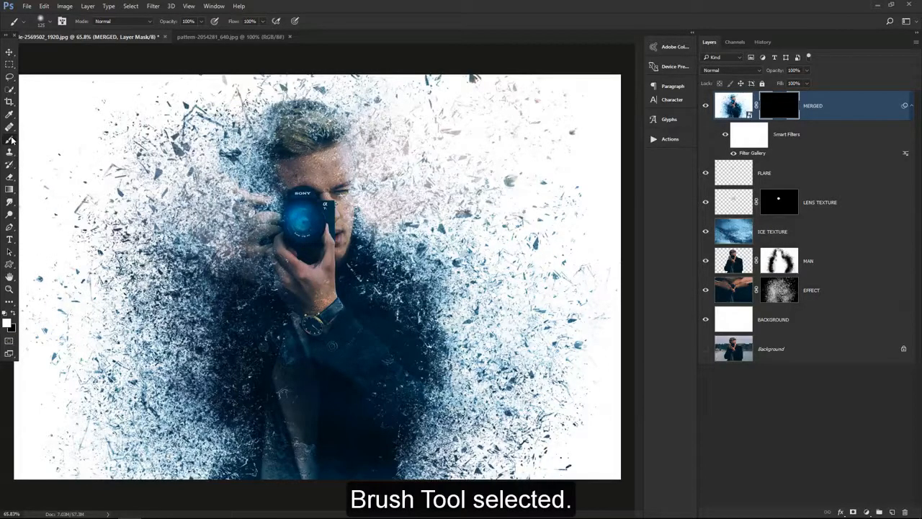
{"action": "key", "text": "]"}
{"action": "key", "text": "]"}
{"action": "key", "text": "]"}
{"action": "key", "text": "]"}
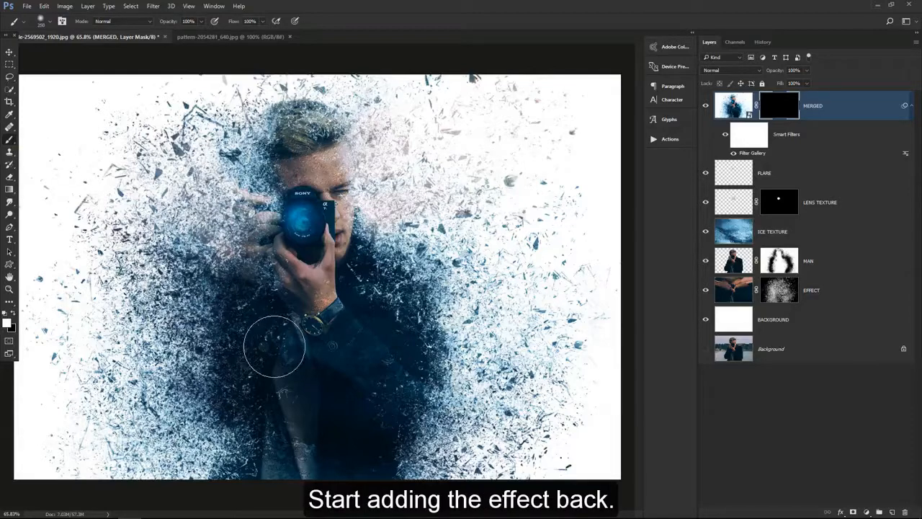
{"action": "mouse_move", "coordinate": [275, 347]}
{"action": "left_mouse_down"}
{"action": "mouse_move", "coordinate": [312, 326]}
{"action": "mouse_move", "coordinate": [337, 337]}
{"action": "mouse_move", "coordinate": [413, 411]}
{"action": "mouse_move", "coordinate": [373, 282]}
{"action": "mouse_move", "coordinate": [396, 310]}
{"action": "mouse_move", "coordinate": [334, 393]}
{"action": "mouse_move", "coordinate": [366, 386]}
{"action": "mouse_move", "coordinate": [367, 406]}
{"action": "mouse_move", "coordinate": [380, 413]}
{"action": "mouse_move", "coordinate": [314, 385]}
{"action": "mouse_move", "coordinate": [247, 385]}
{"action": "mouse_move", "coordinate": [267, 424]}
{"action": "mouse_move", "coordinate": [267, 483]}
{"action": "mouse_move", "coordinate": [293, 476]}
{"action": "mouse_move", "coordinate": [301, 412]}
{"action": "mouse_move", "coordinate": [263, 249]}
{"action": "mouse_move", "coordinate": [319, 304]}
{"action": "mouse_move", "coordinate": [301, 257]}
{"action": "mouse_move", "coordinate": [290, 232]}
{"action": "left_mouse_up"}
{"action": "key", "text": "bracketleft"}
{"action": "mouse_move", "coordinate": [269, 290]}
{"action": "left_mouse_down"}
{"action": "mouse_move", "coordinate": [313, 280]}
{"action": "mouse_move", "coordinate": [315, 249]}
{"action": "left_mouse_up"}
Reveal the effect with a 125-pixel brush beside the hairline, on the lower jacket and around the watch
{"action": "key", "text": "bracketleft"}
{"action": "key", "text": "bracketleft"}
{"action": "key", "text": "bracketleft"}
{"action": "key", "text": "bracketleft"}
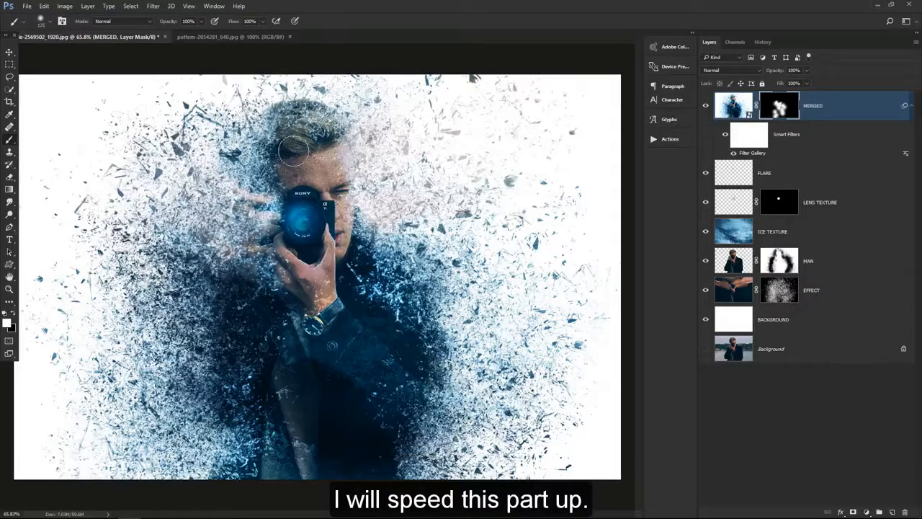
{"action": "left_click_drag", "start_coordinate": [293, 152], "coordinate": [265, 150]}
{"action": "left_click_drag", "start_coordinate": [411, 420], "coordinate": [419, 393]}
{"action": "left_click_drag", "start_coordinate": [328, 324], "coordinate": [321, 361]}
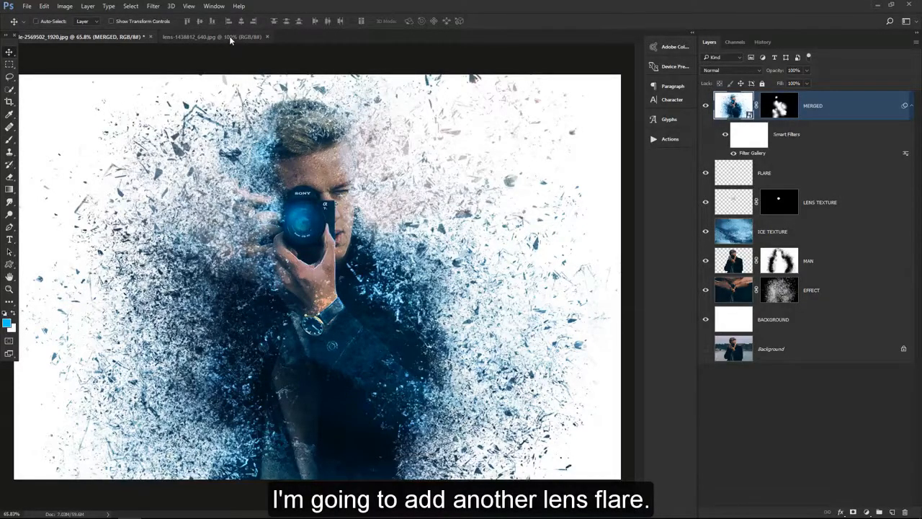
Bring the lens-1438812_640.jpg flare image into the portrait, place it over the camera lens and set its blending mode to Screen
{"action": "left_click", "coordinate": [229, 36]}
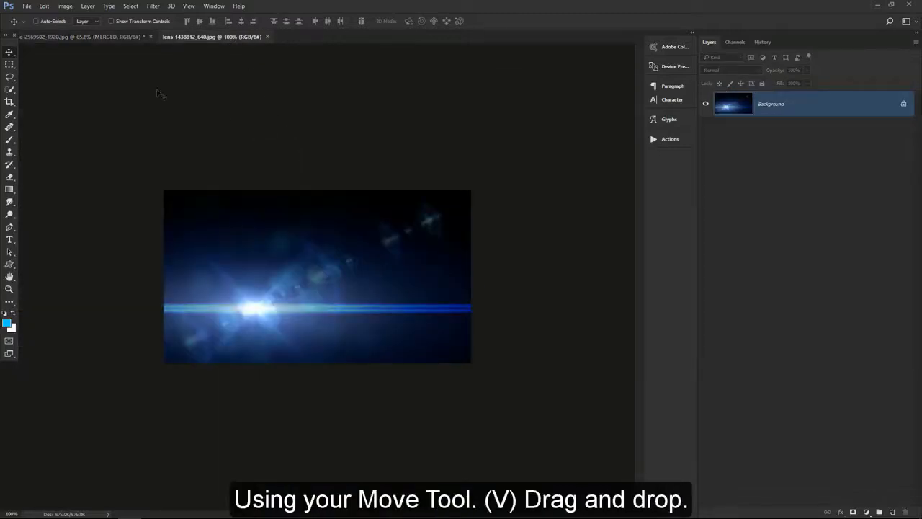
{"action": "left_click_drag", "start_coordinate": [211, 195], "coordinate": [293, 199]}
{"action": "left_click_drag", "start_coordinate": [386, 249], "coordinate": [372, 179]}
{"action": "left_click", "coordinate": [730, 70]}
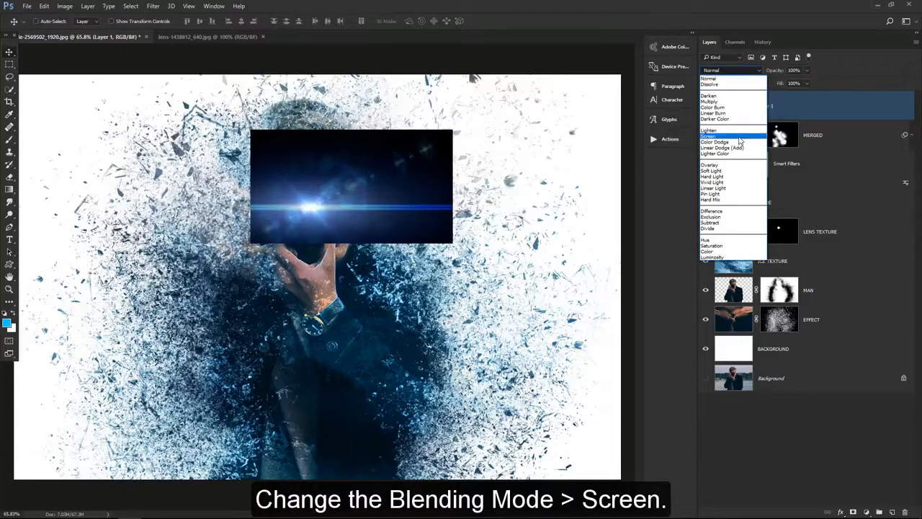
{"action": "left_click", "coordinate": [739, 137]}
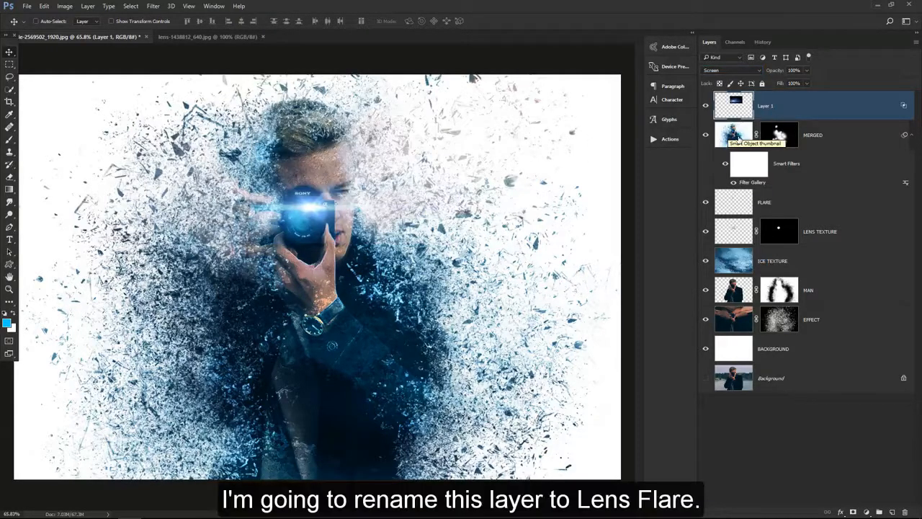
Rename the new flare image layer as LENS FLARE
{"action": "double_click", "coordinate": [766, 106]}
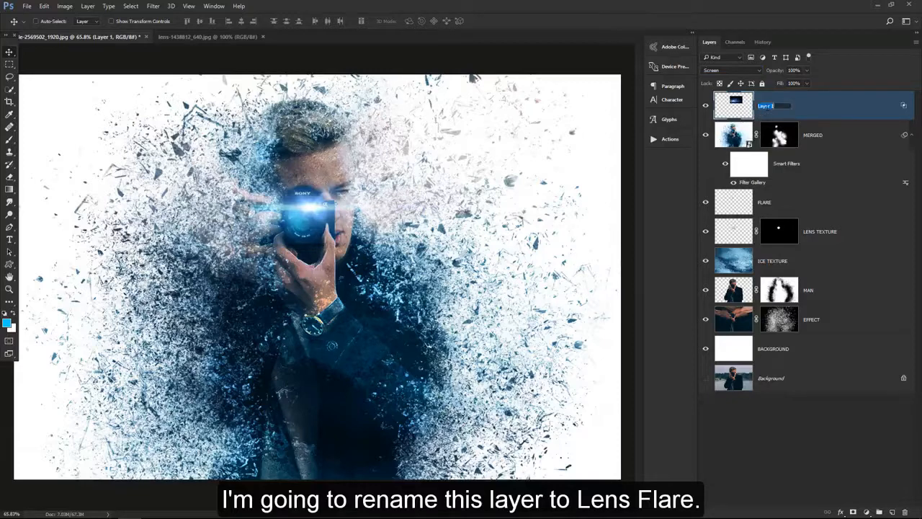
{"action": "type", "text": "LENS FLARE"}
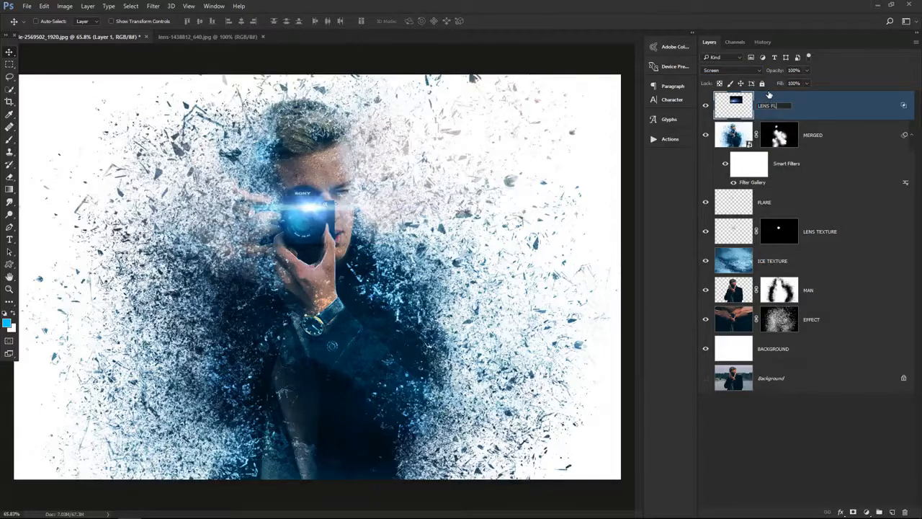
{"action": "key", "text": "Return"}
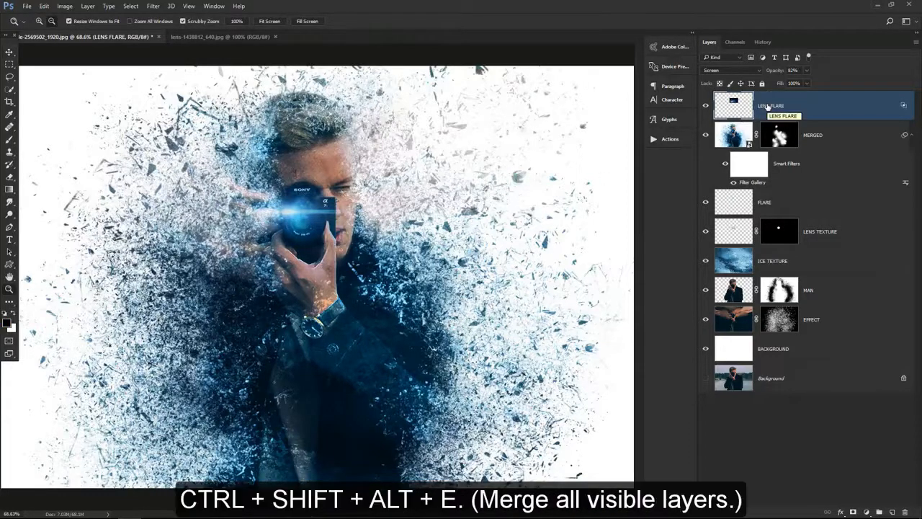
Merge all visible layers into a new top layer and name it SHARPEN
{"action": "key", "text": "ctrl+shift+alt+e"}
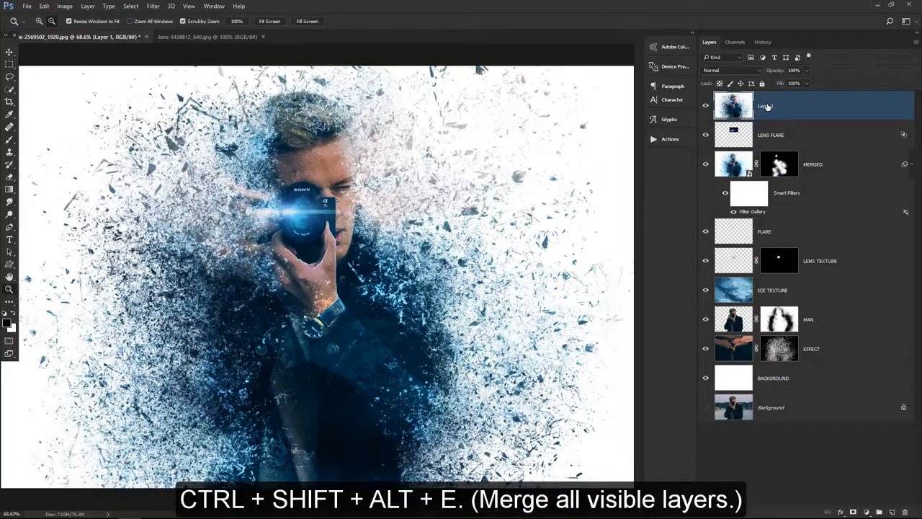
{"action": "double_click", "coordinate": [765, 105]}
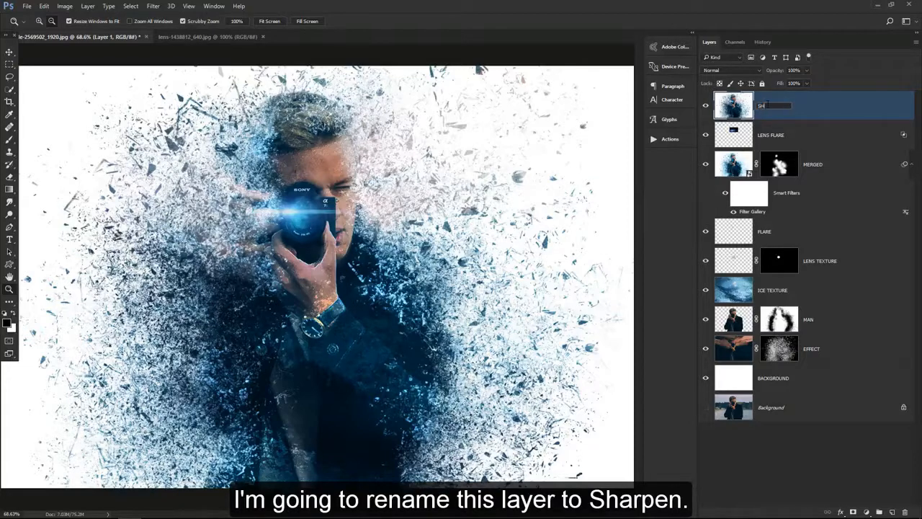
{"action": "type", "text": "SHARPEN"}
{"action": "key", "text": "Return"}
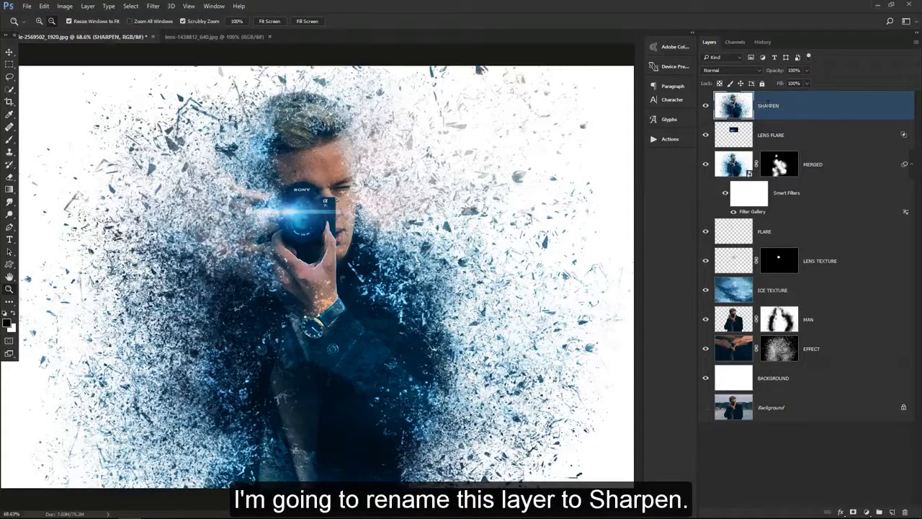
Apply the Sharpen More filter to the SHARPEN layer and lower the layer's opacity slightly
{"action": "left_click", "coordinate": [153, 7]}
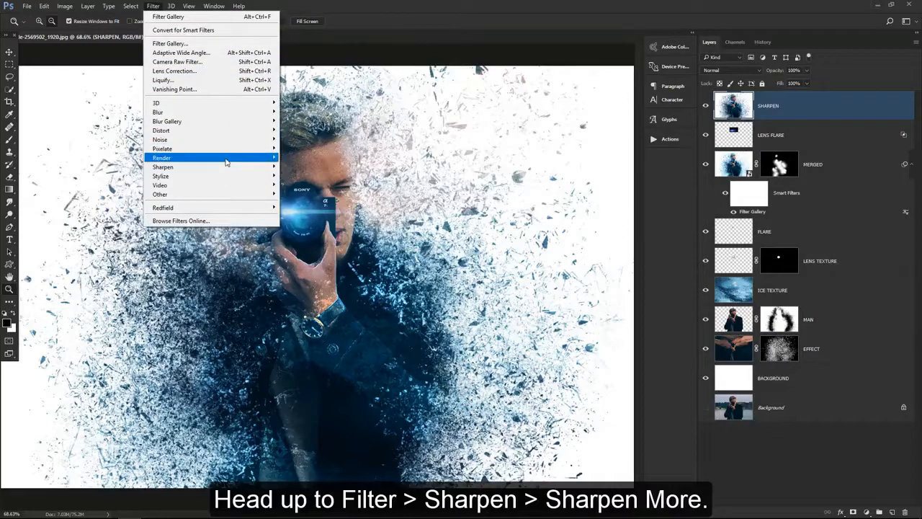
{"action": "mouse_move", "coordinate": [269, 170]}
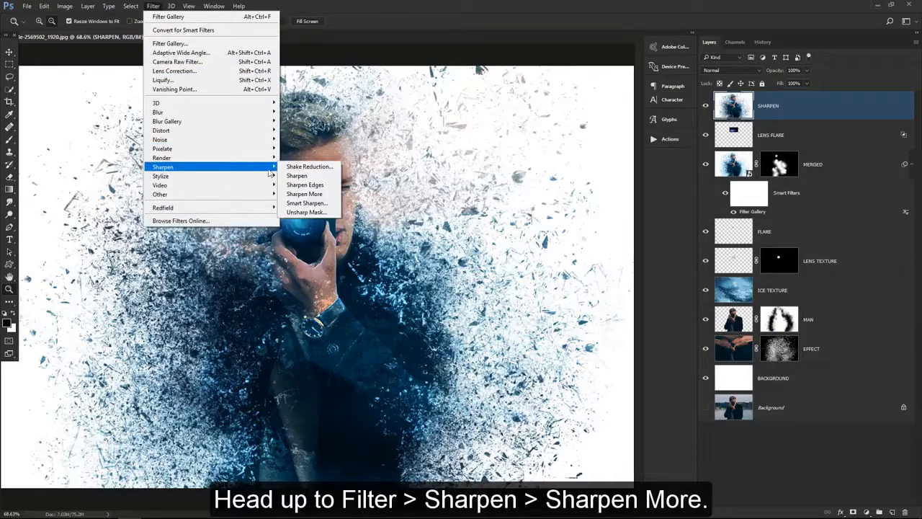
{"action": "left_click", "coordinate": [324, 195]}
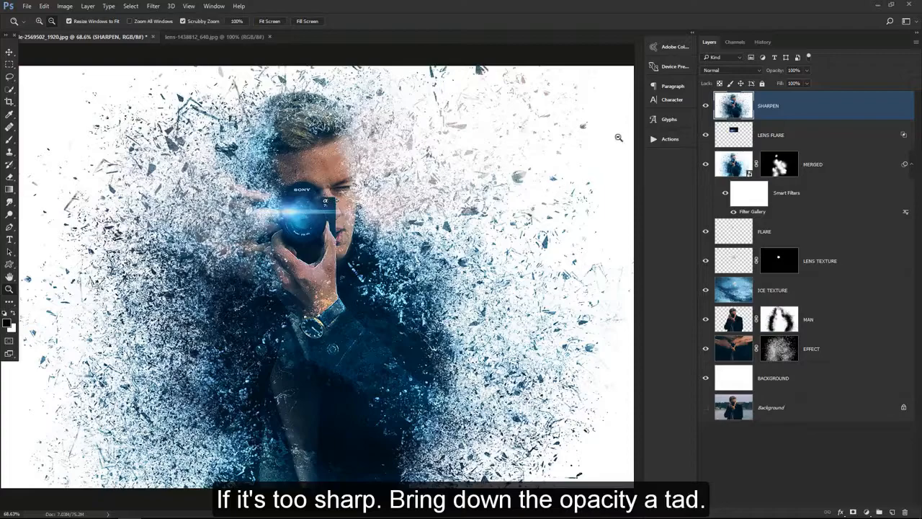
{"action": "left_click_drag", "start_coordinate": [780, 74], "coordinate": [773, 75]}
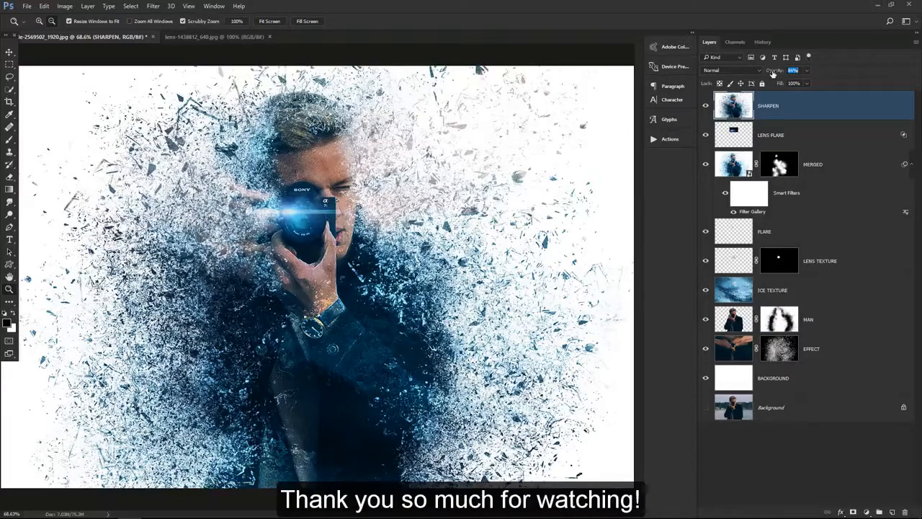